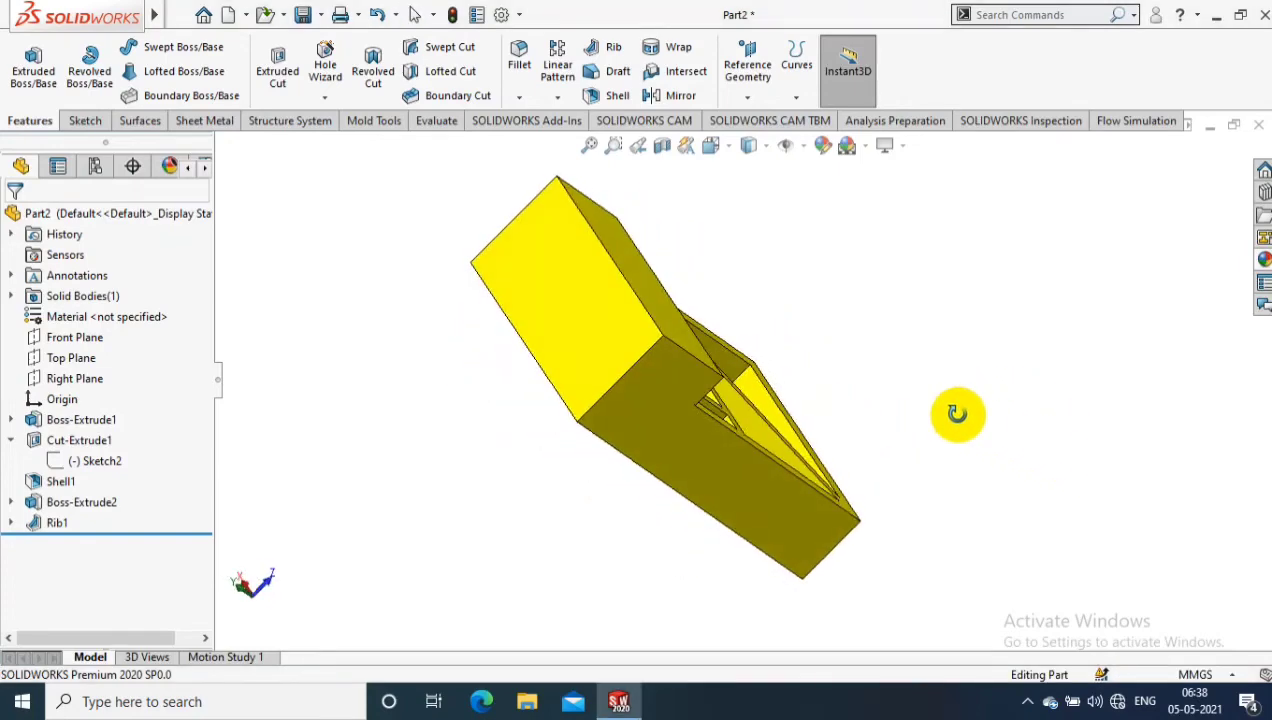
View the block isometrically, tilt it to look into the pockets, and switch to SOLIDWORKS CAM
key("ctrl+7")
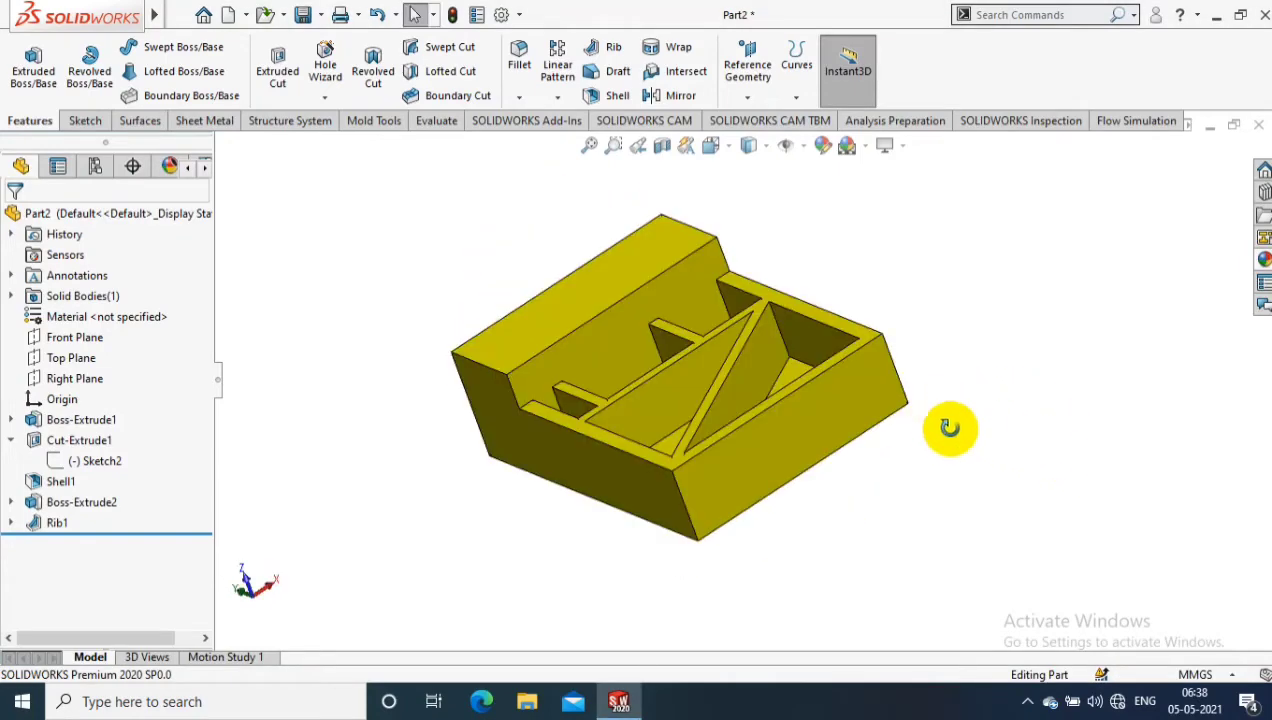
key("Down")
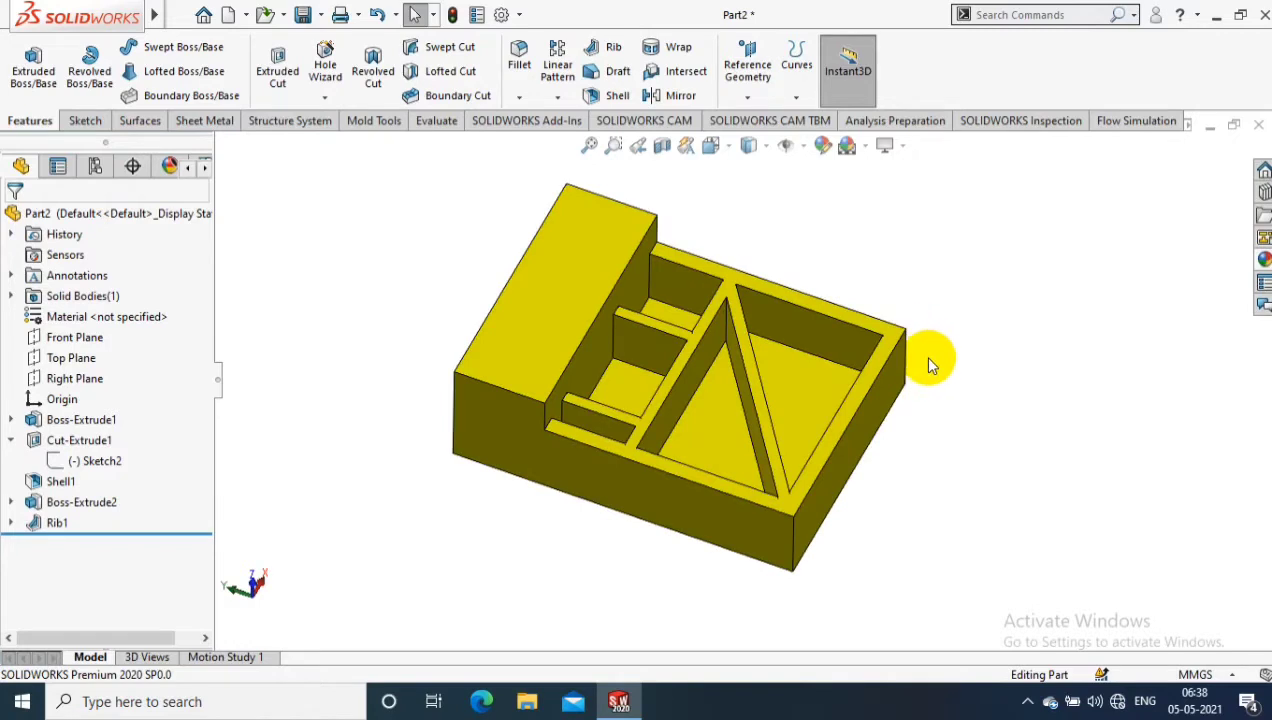
middle_click_drag(930, 356, 917, 304)
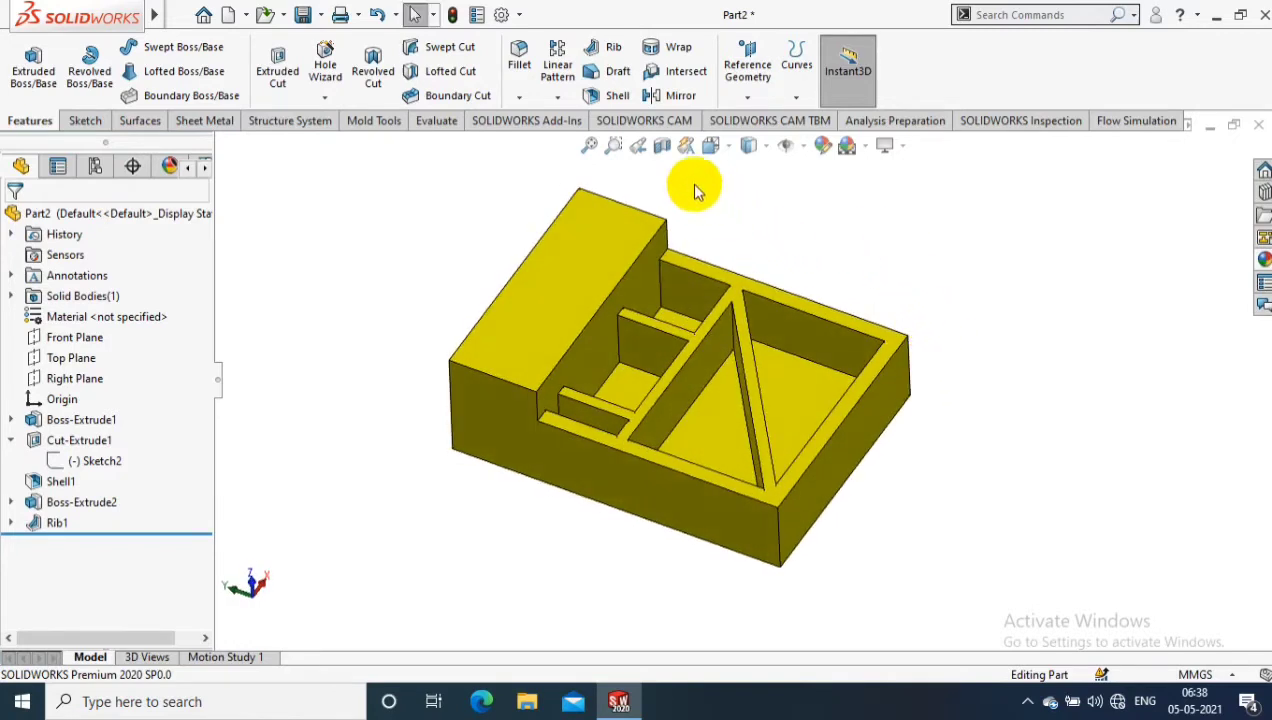
left_click(644, 121)
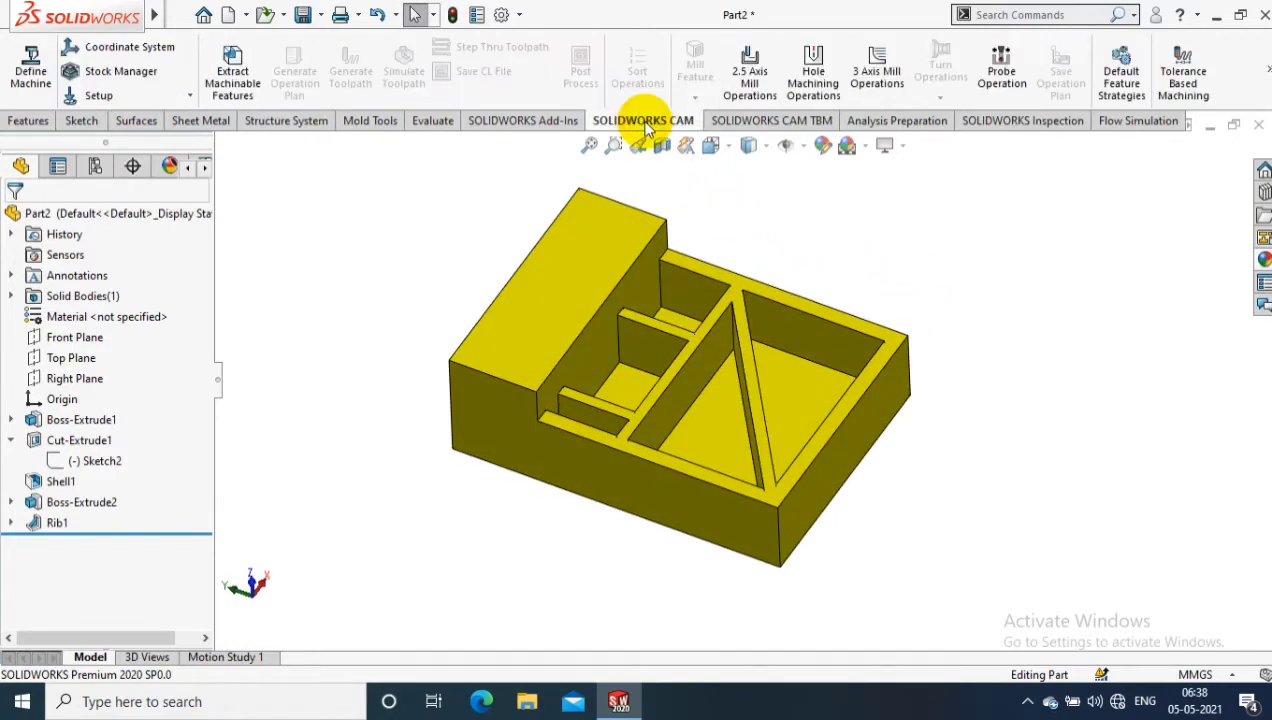
Define the machine as Mill - Metric with Medium duty
left_click(31, 68)
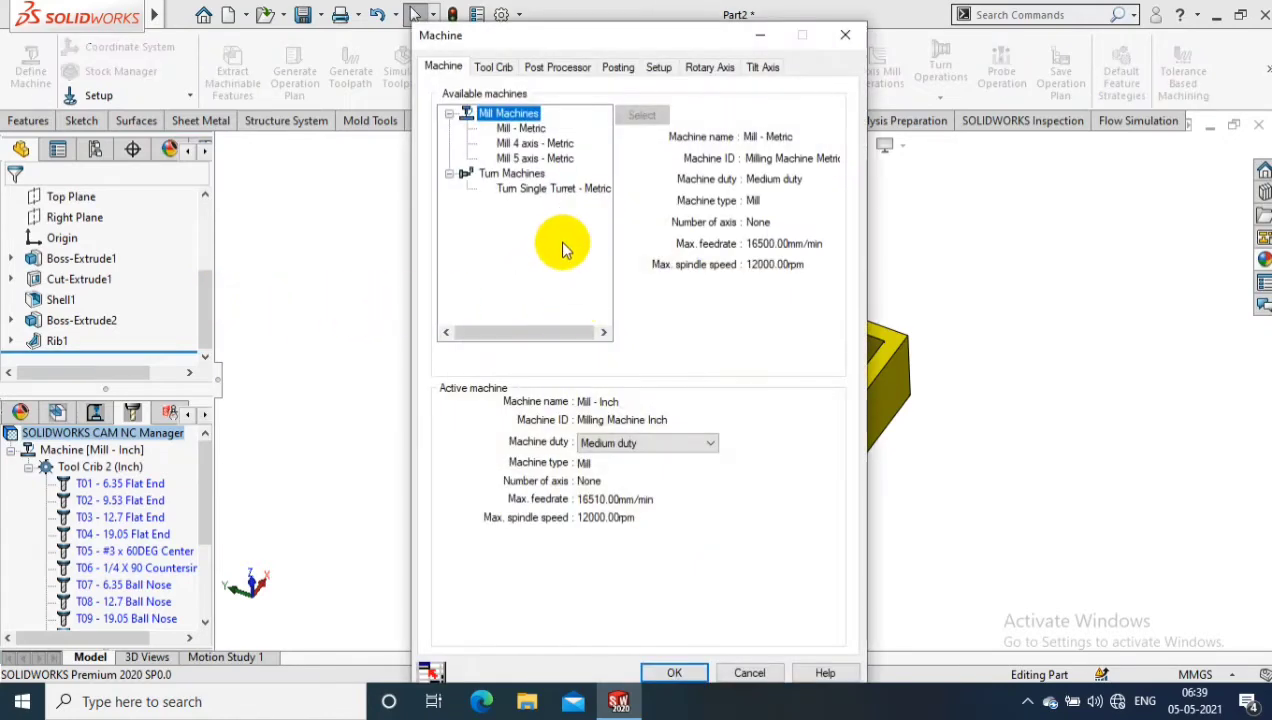
left_click(540, 129)
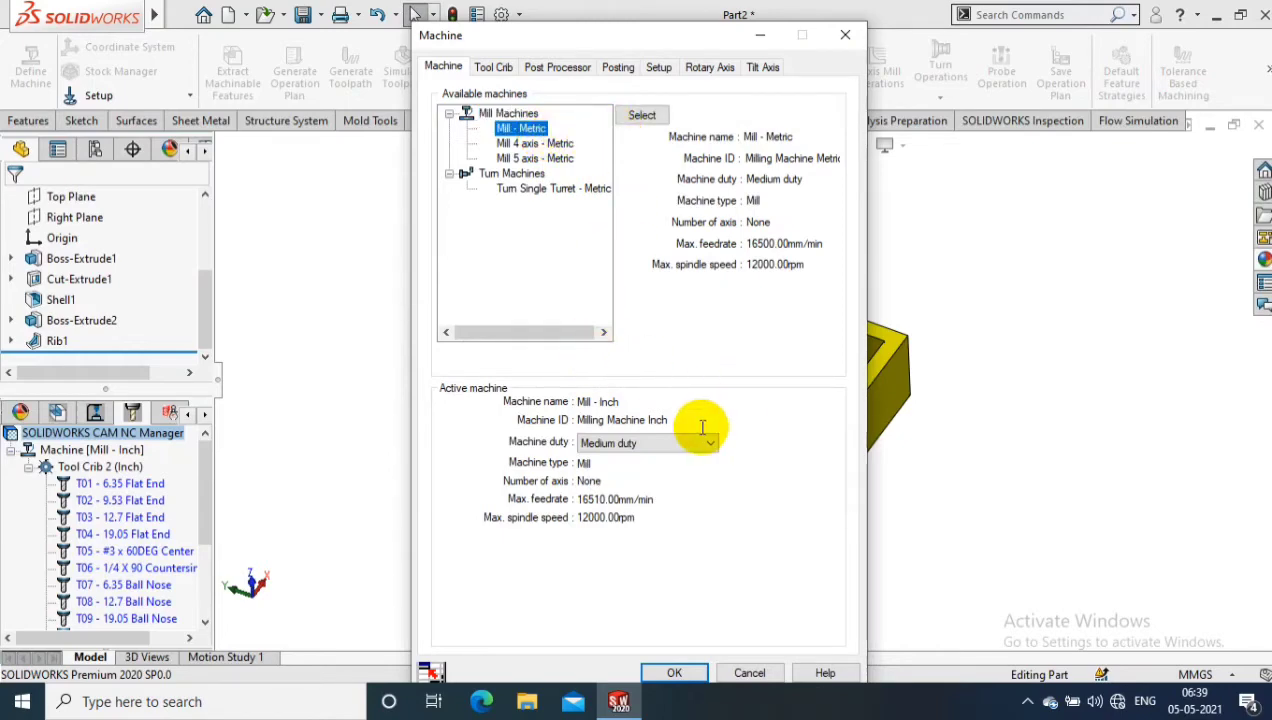
left_click(626, 451)
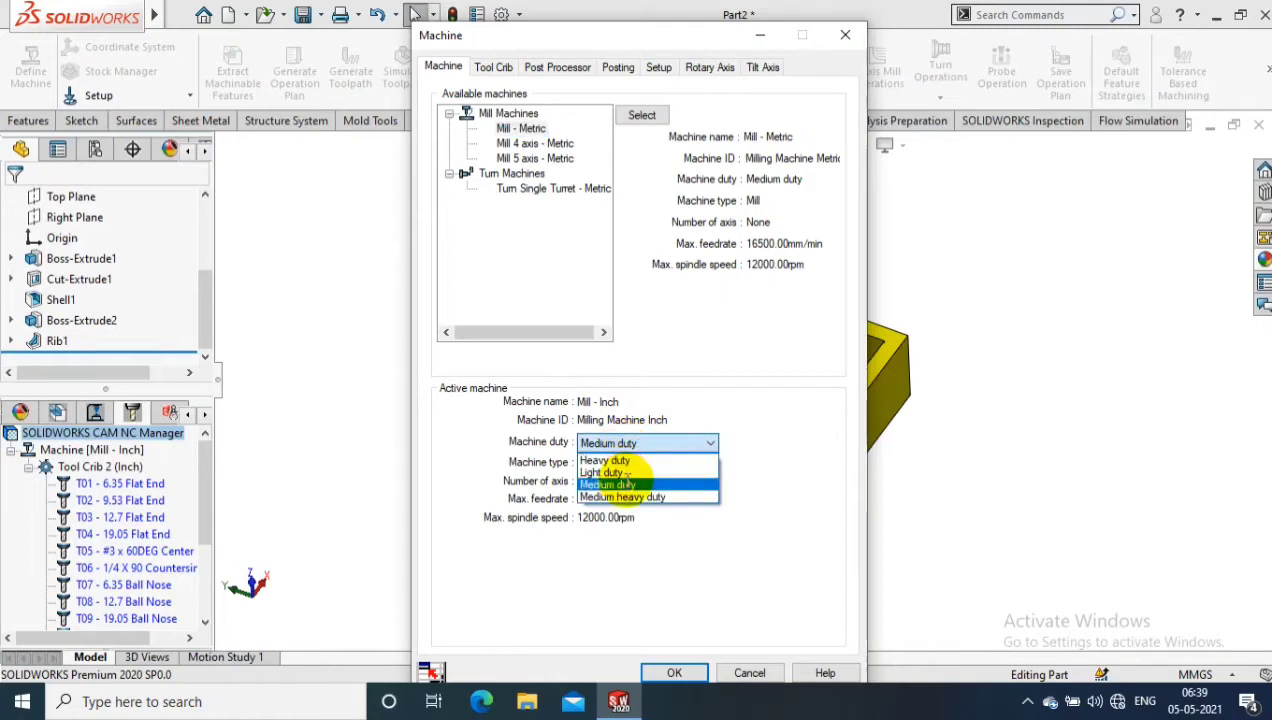
left_click(628, 484)
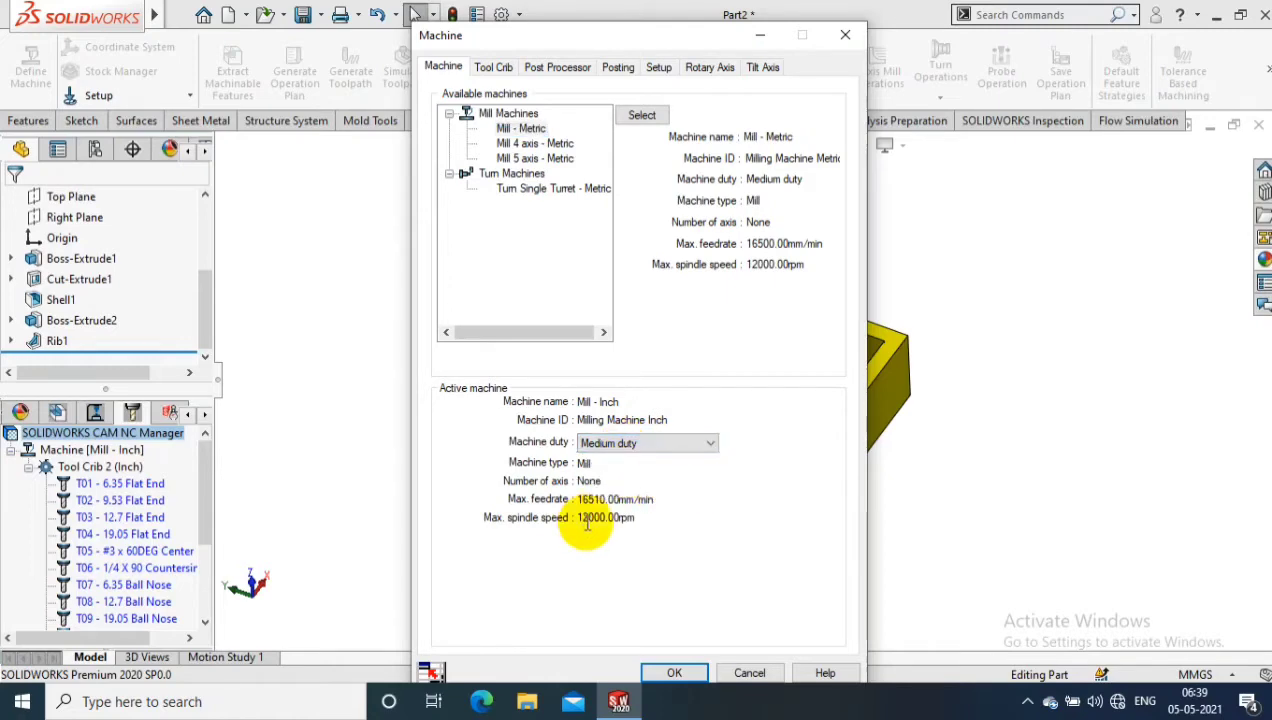
left_click(664, 677)
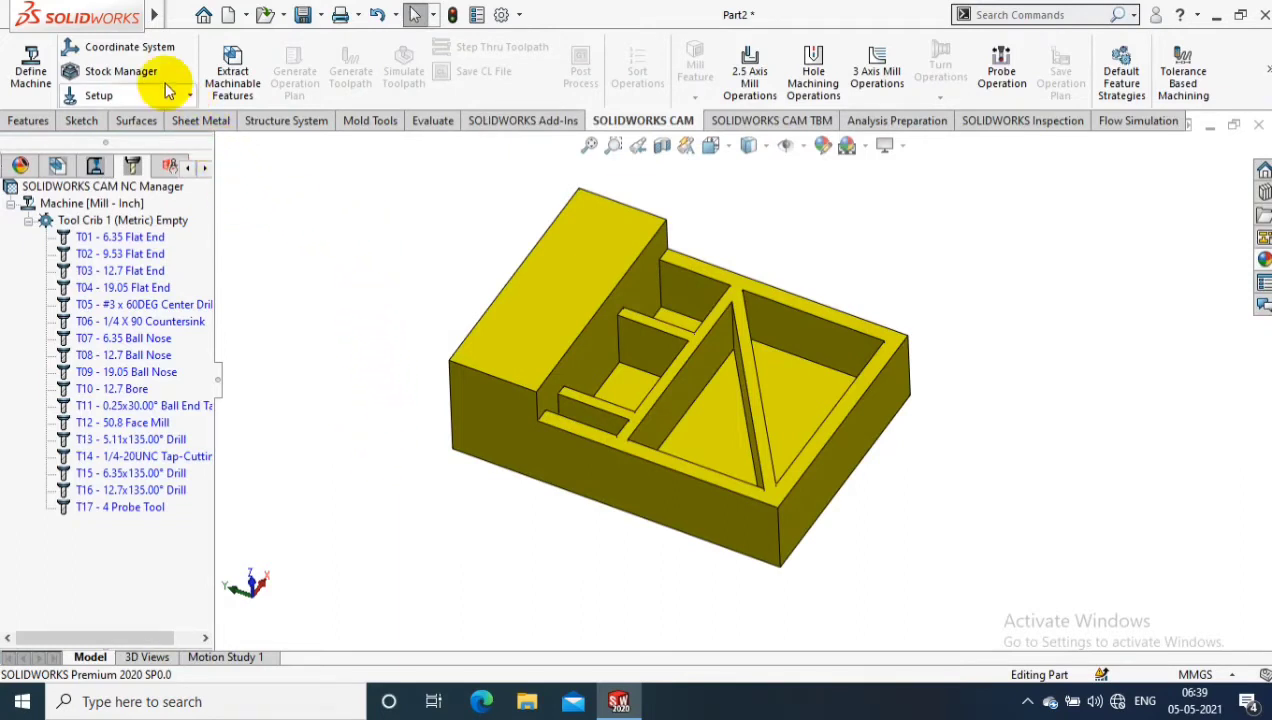
Place the fixture coordinate system origin on the block's top-left corner vertex
left_click(142, 60)
left_click(183, 405)
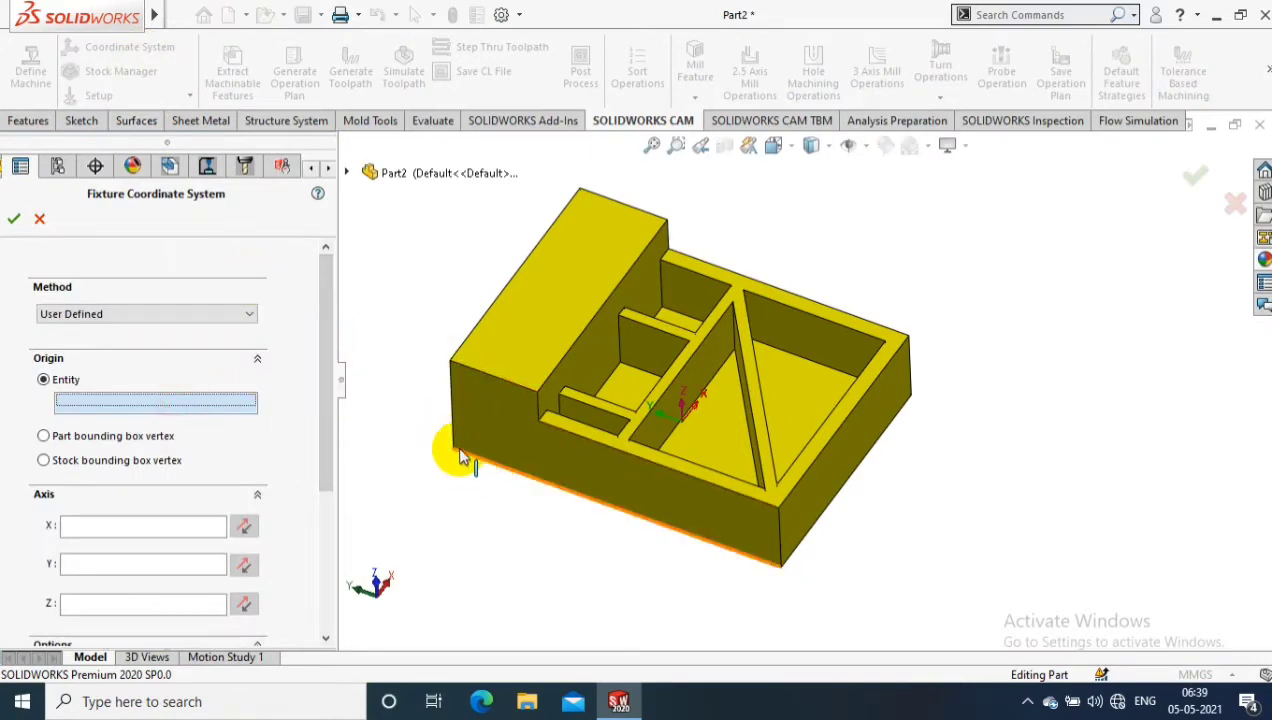
left_click(451, 362)
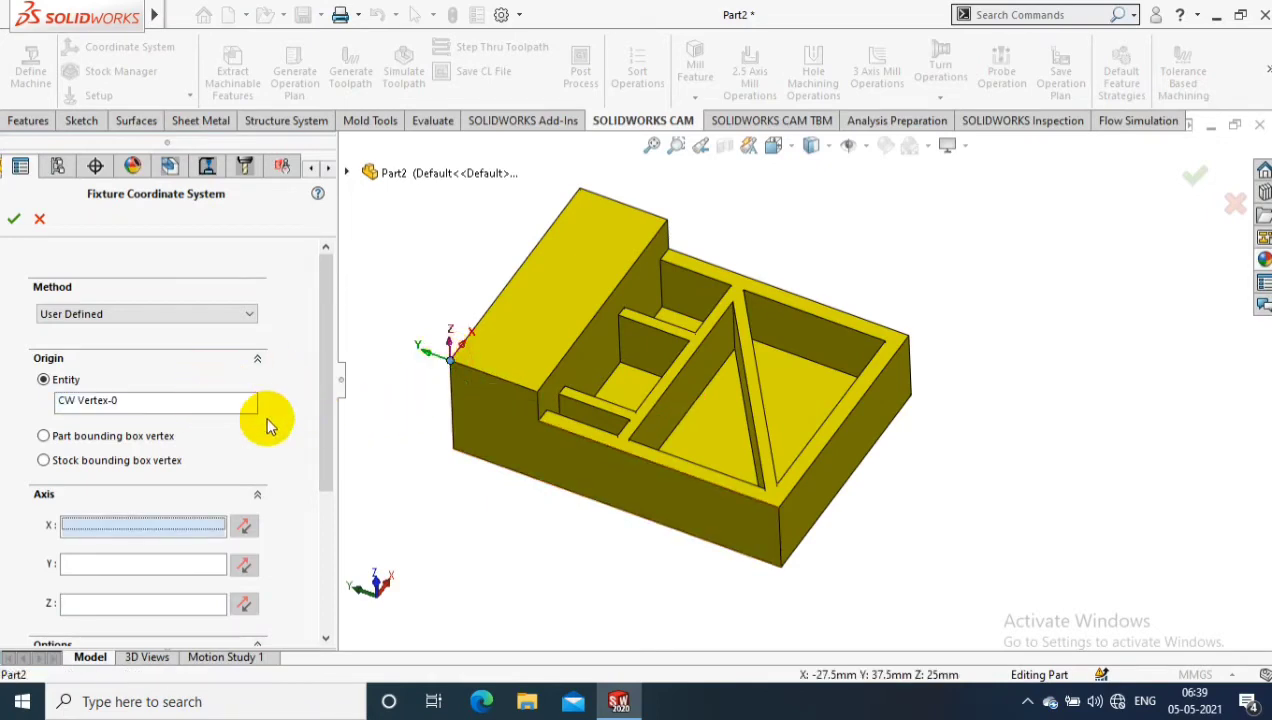
left_click(15, 222)
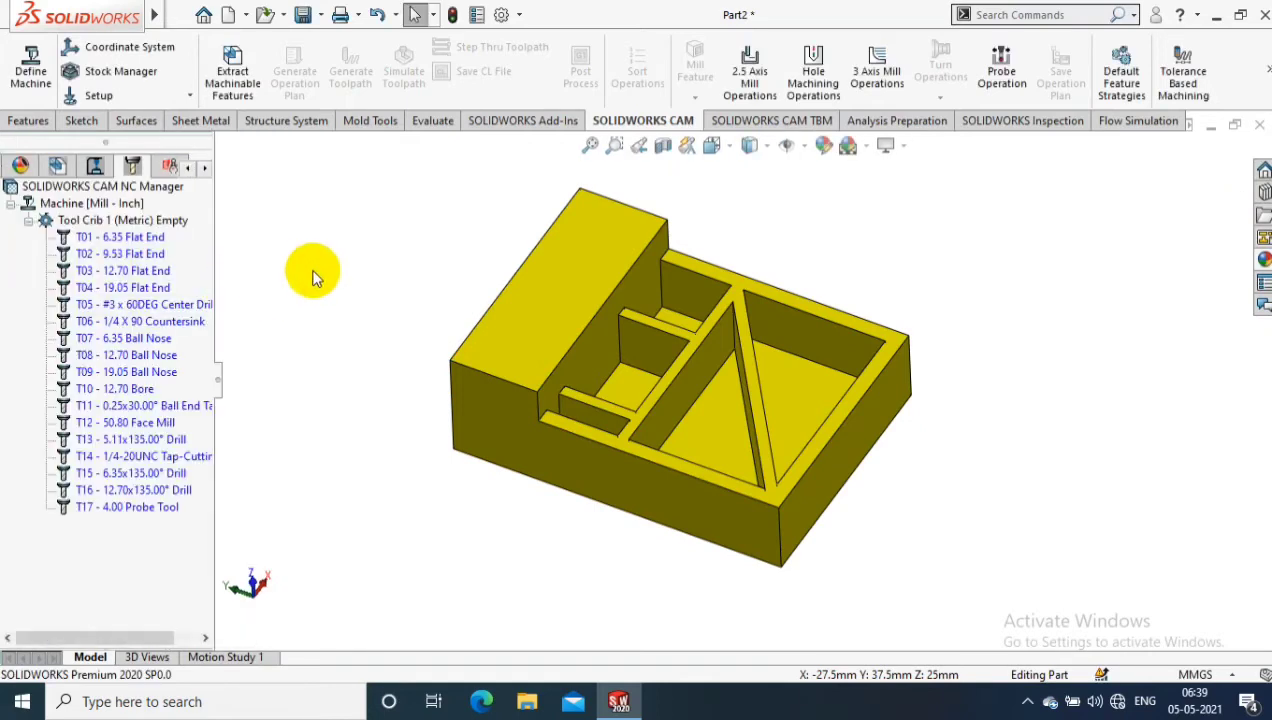
In Stock Manager, set the X+ and Y+ bounding box offsets to 2 mm
left_click(120, 74)
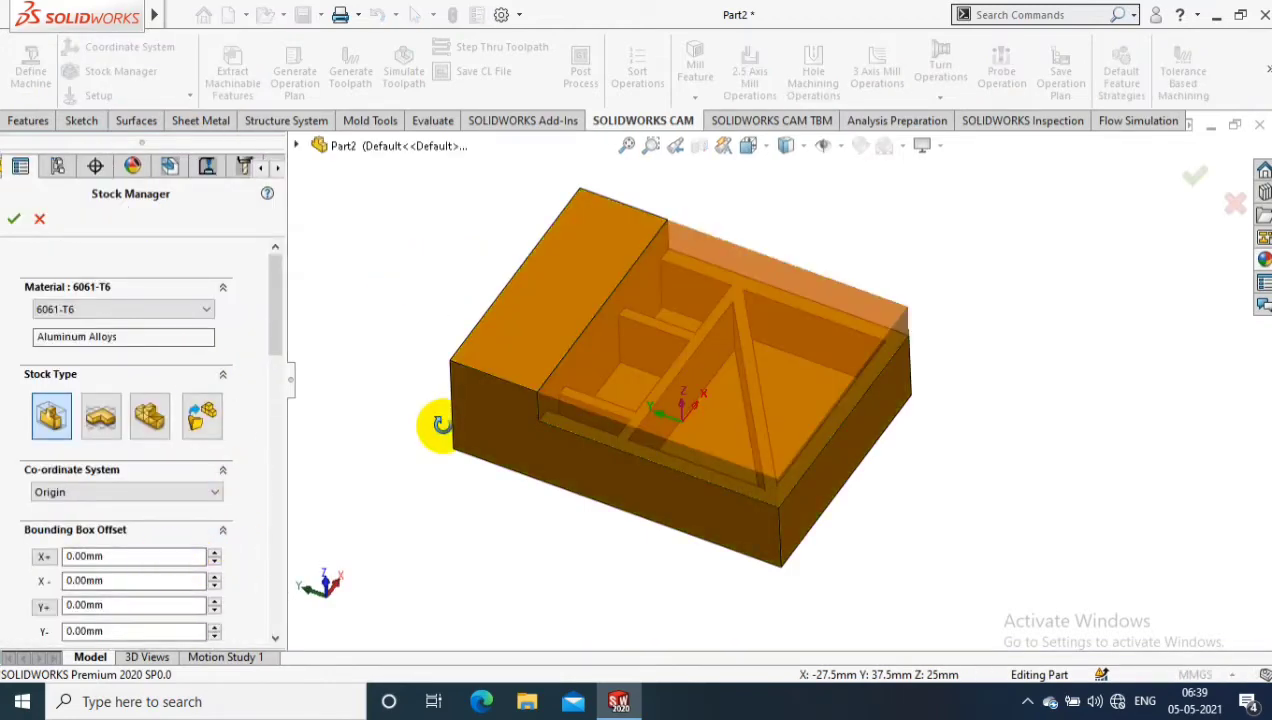
middle_click_drag(440, 424, 344, 454)
double_click(129, 554)
type("2")
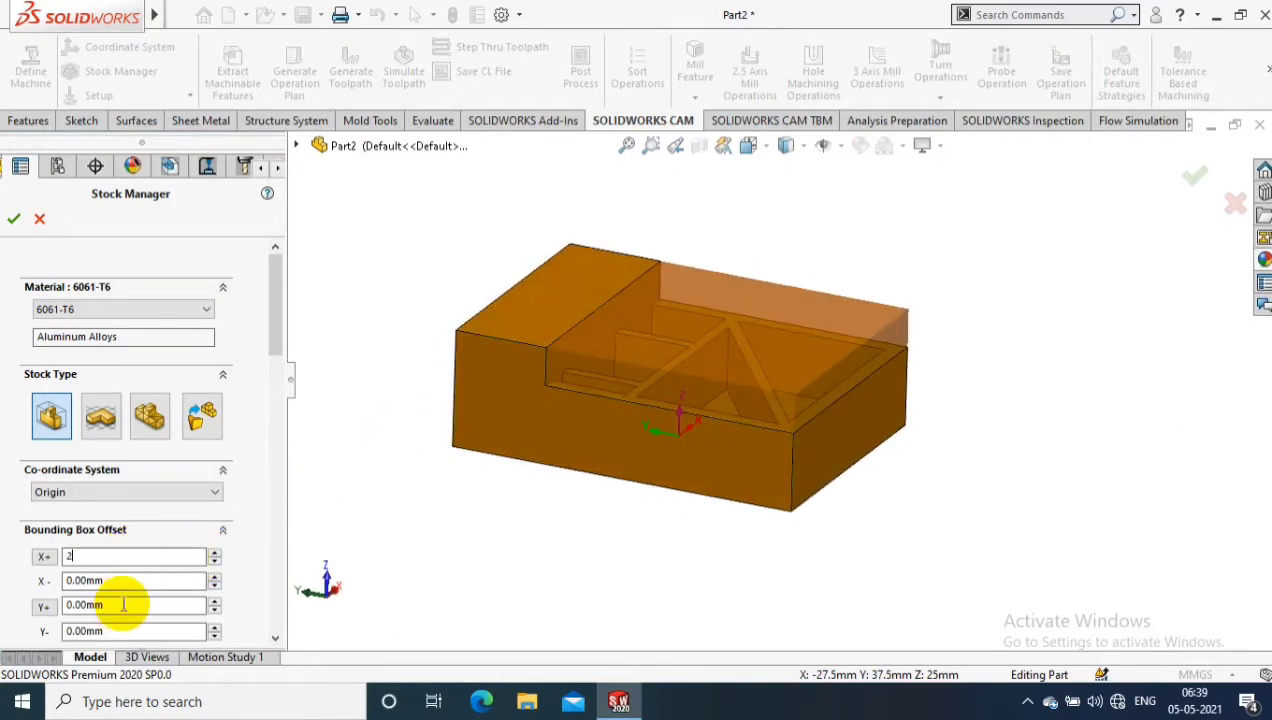
double_click(123, 604)
type("2")
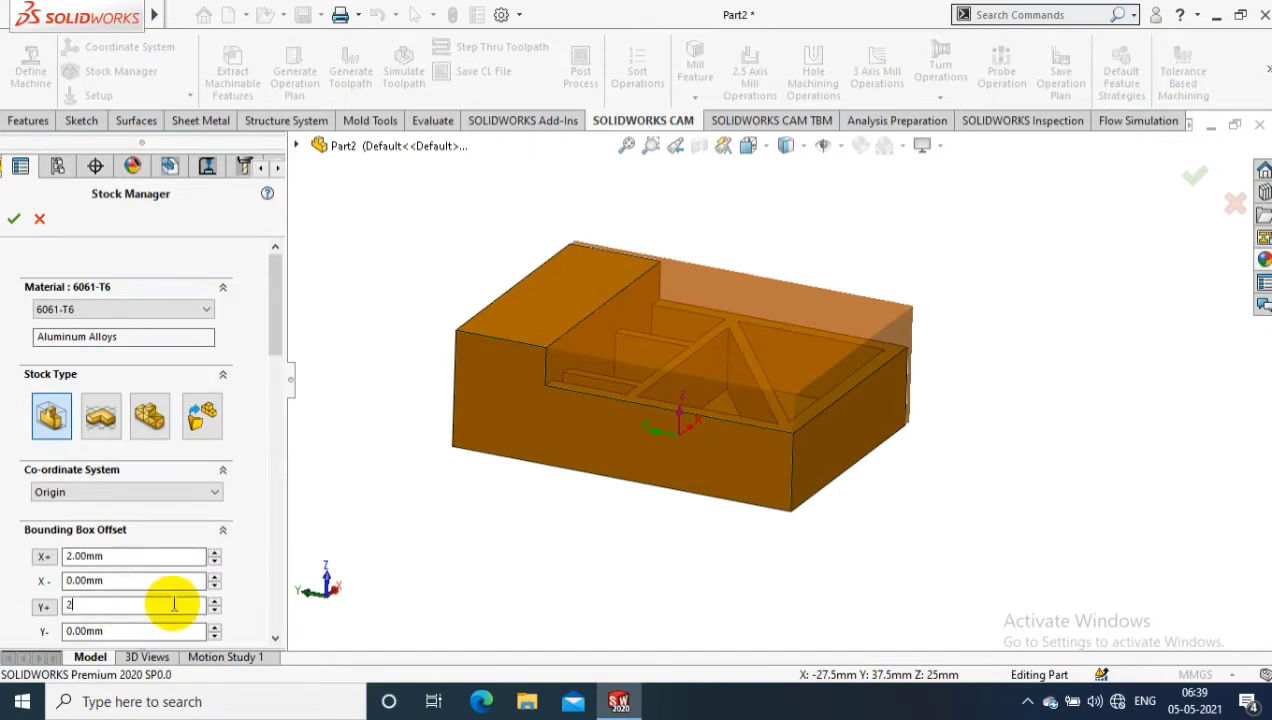
key("Return")
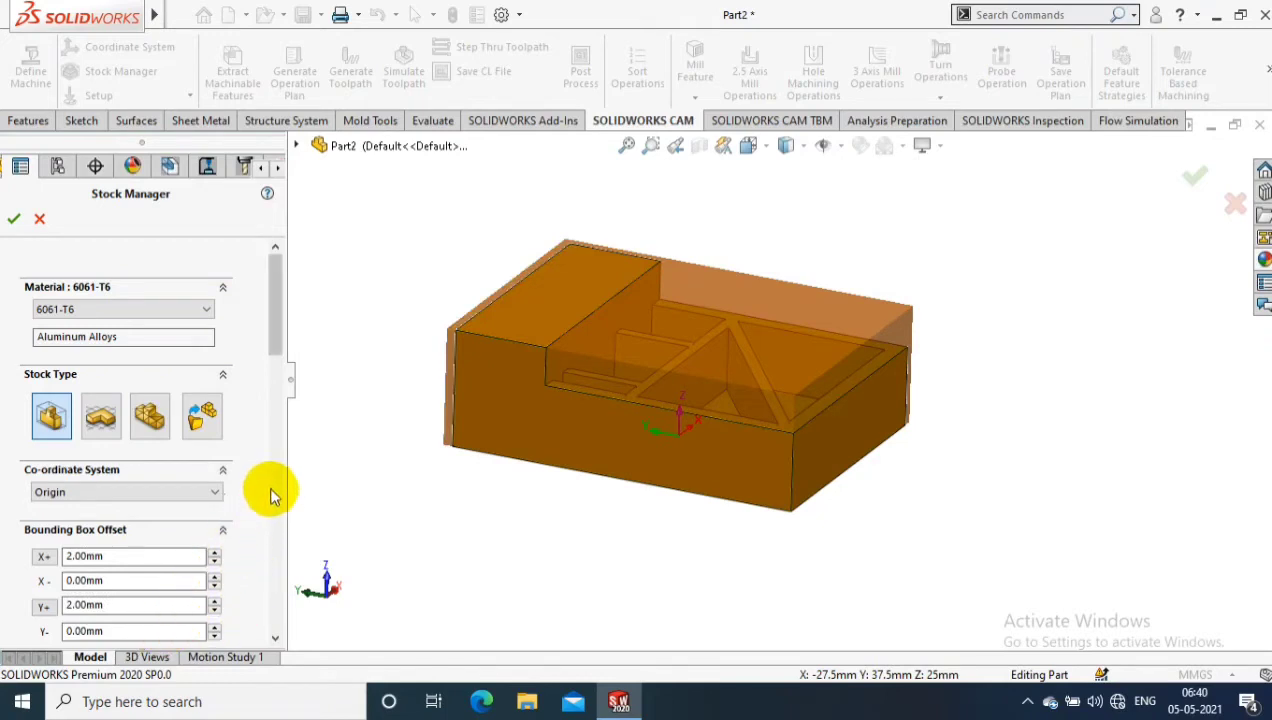
left_click_drag(277, 343, 277, 374)
Set the Z+, X-, Y- and Z- offsets to 2 mm, giving 59 × 79 × 29 mm stock
double_click(122, 520)
type("2")
left_click(340, 478)
middle_click_drag(358, 478, 440, 482)
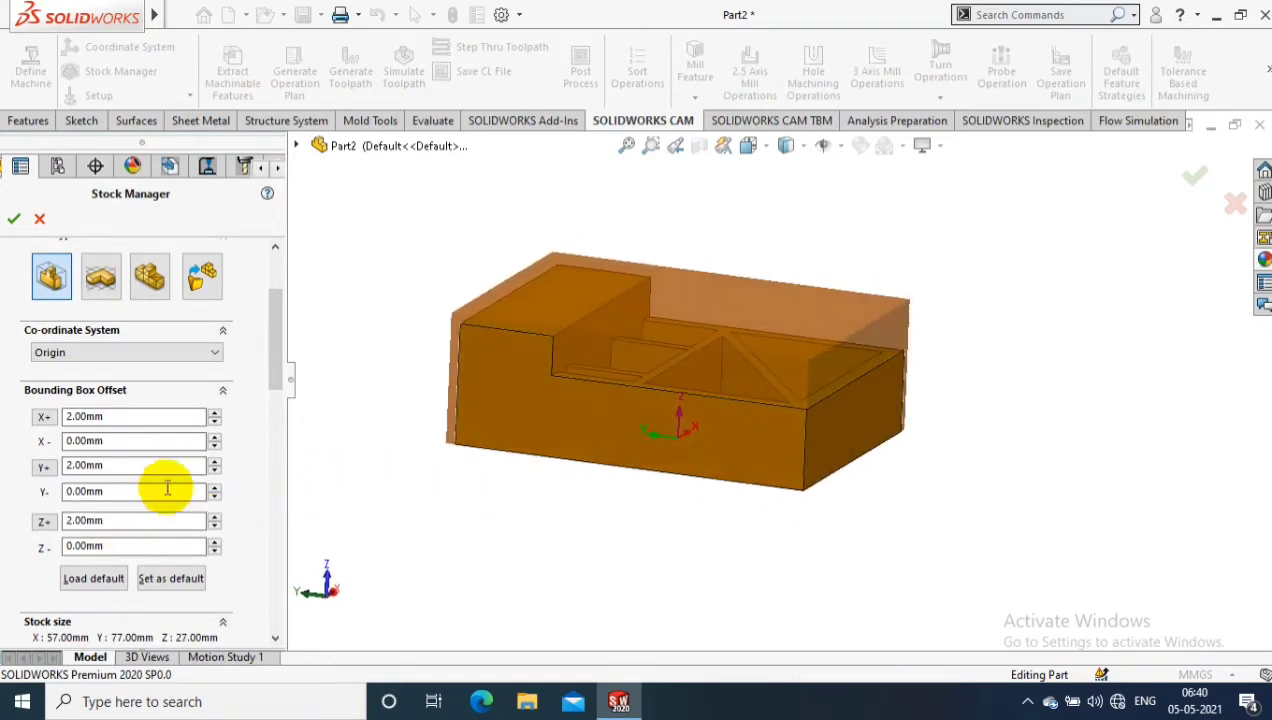
double_click(120, 441)
type("2")
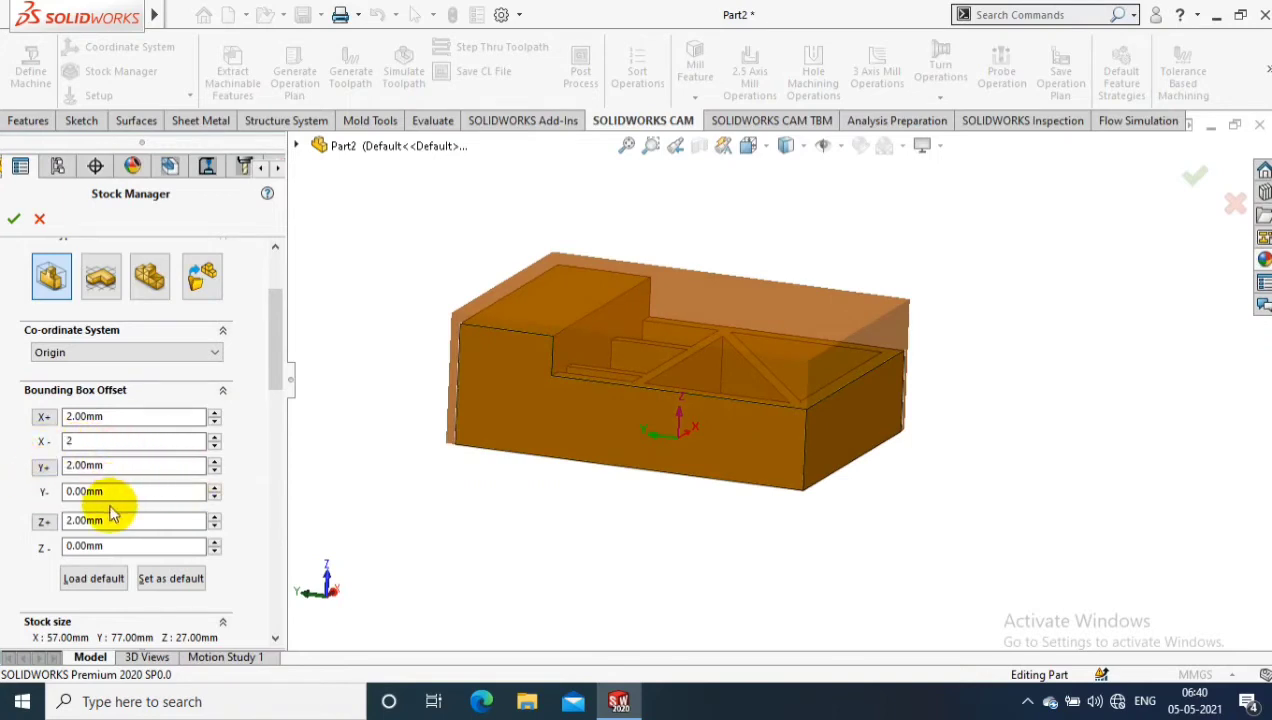
left_click_drag(116, 489, 75, 497)
type("2")
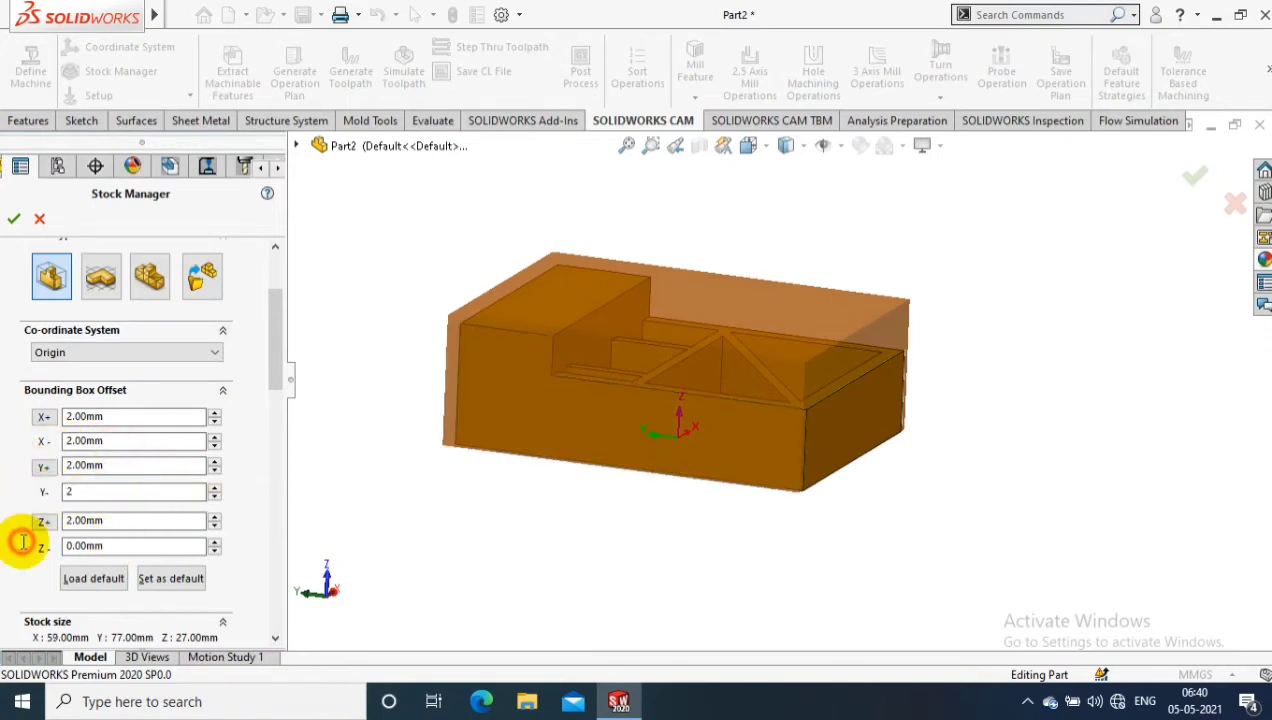
double_click(100, 545)
type("2")
left_click(380, 545)
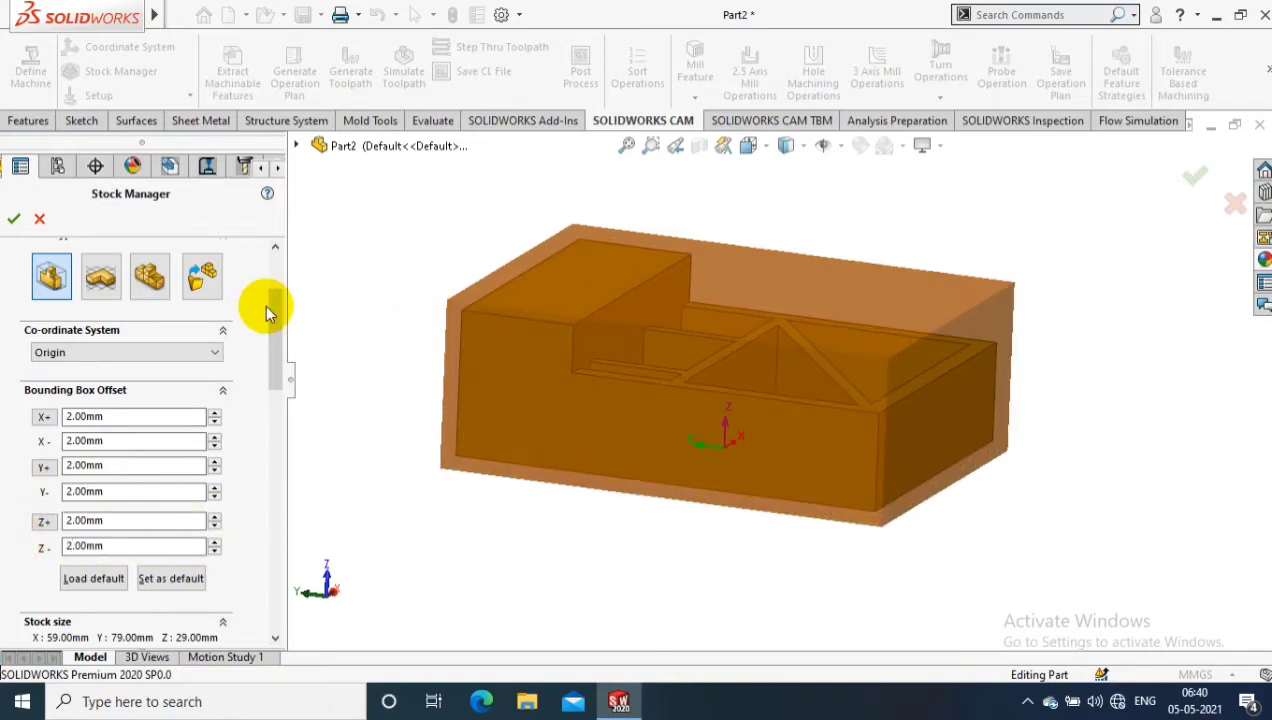
Accept the stock settings and start a new Mill Setup
left_click(14, 221)
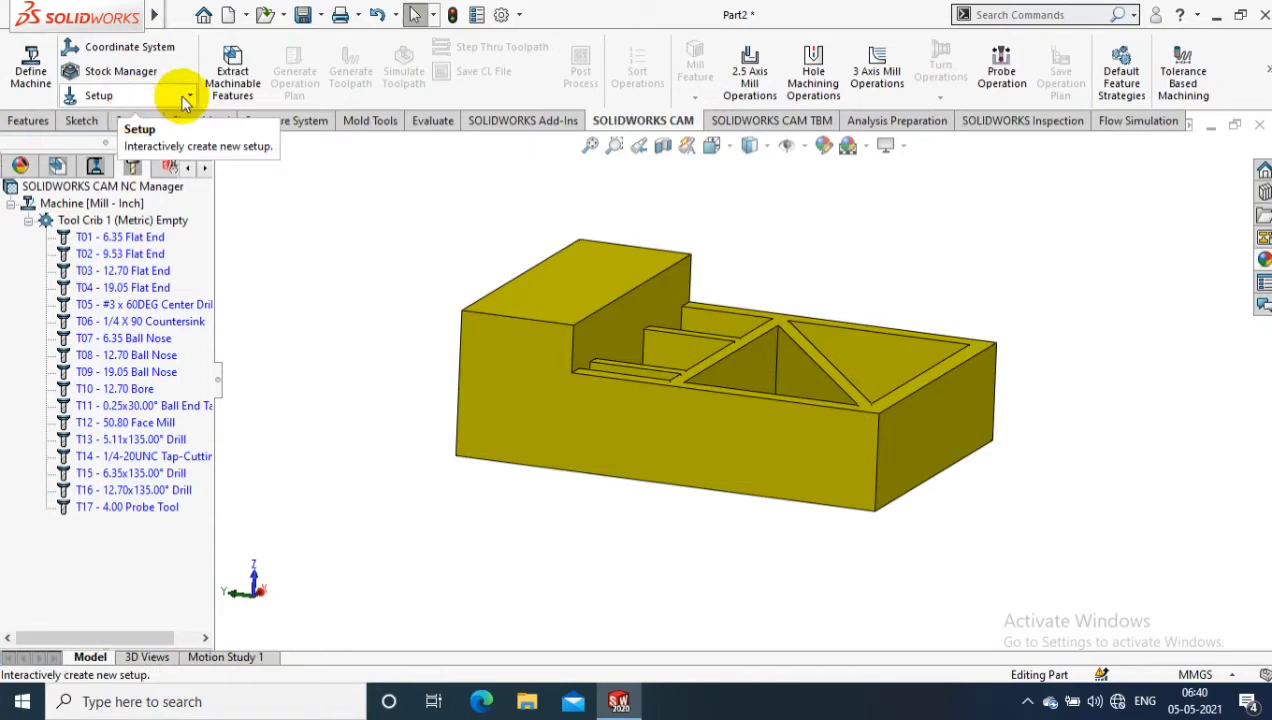
left_click(186, 96)
left_click(170, 120)
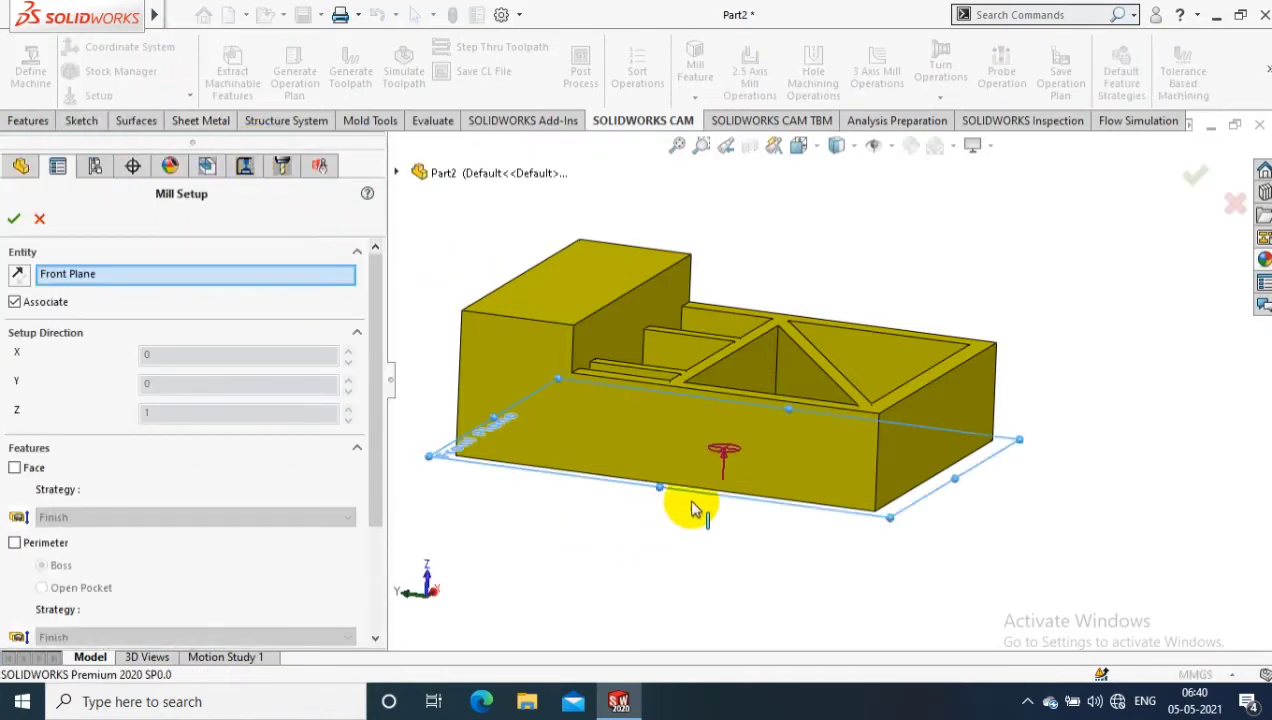
mouse_move(655, 508)
middle_mouse_down()
mouse_move(639, 514)
mouse_move(653, 497)
mouse_move(650, 508)
middle_mouse_up()
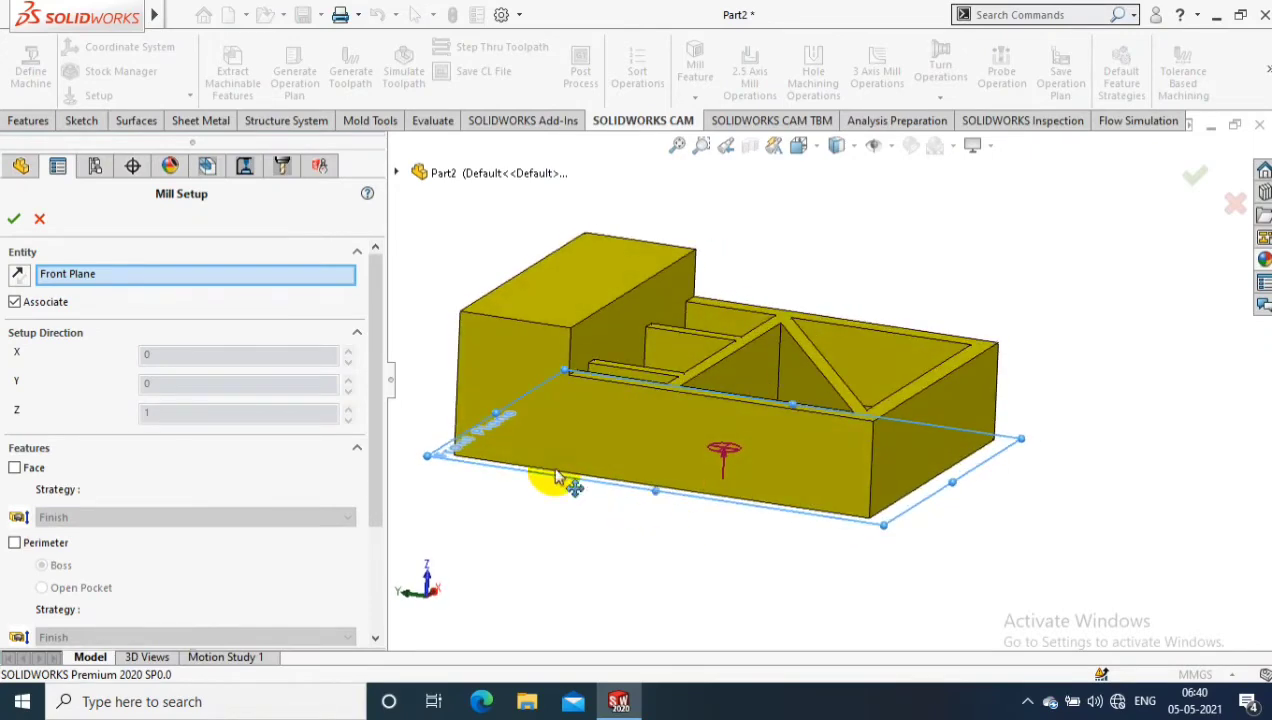
Replace Front Plane with the block's top face as the setup entity and confirm
left_click(257, 282)
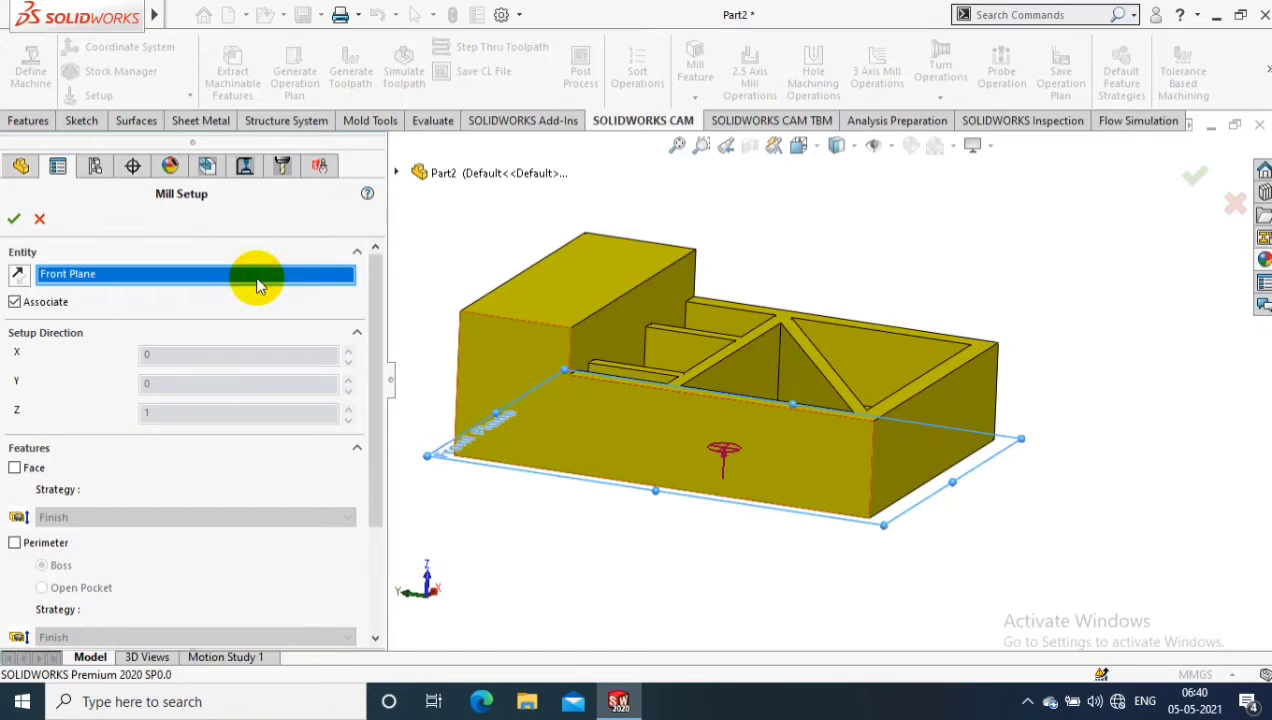
right_click(258, 285)
key("Escape")
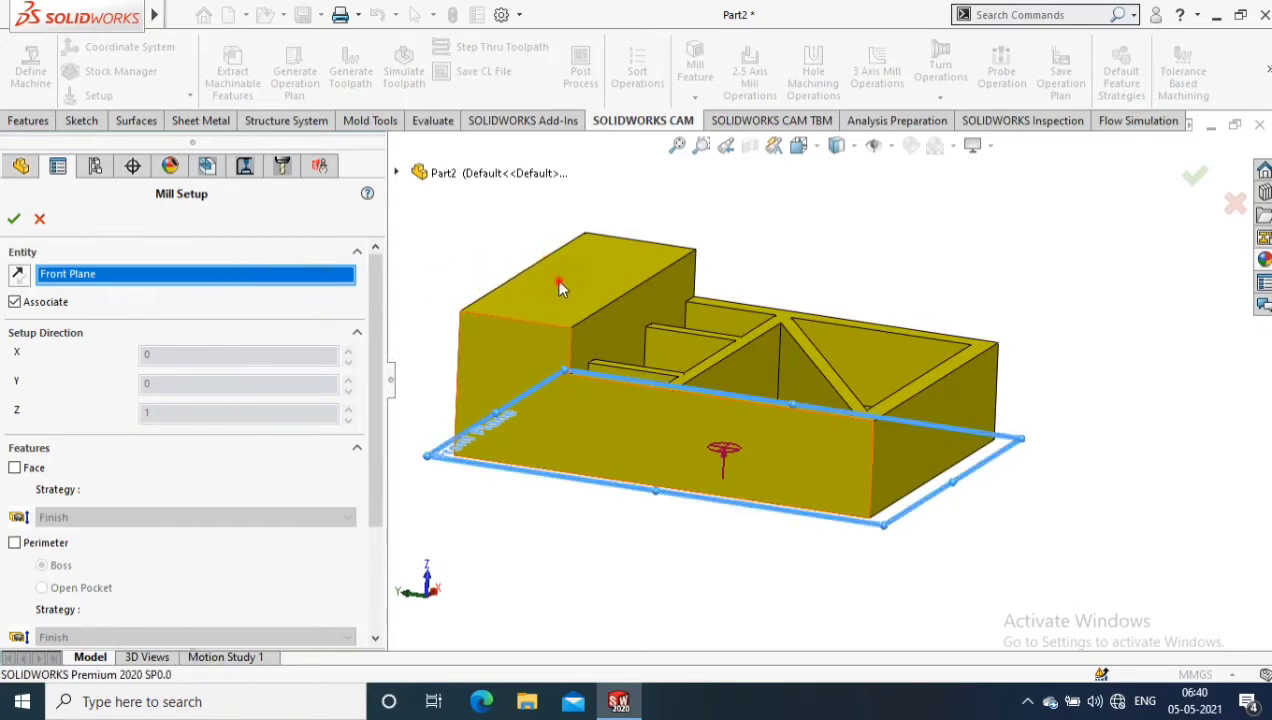
left_click(559, 285)
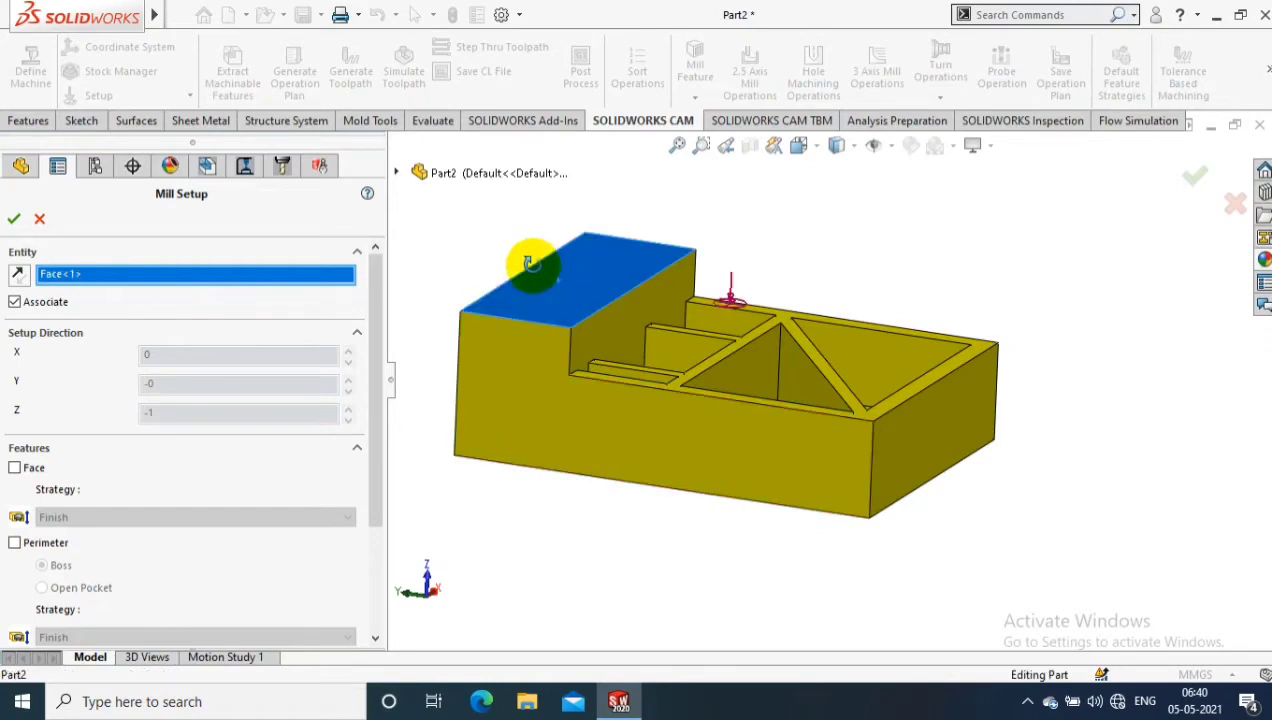
middle_click_drag(530, 263, 520, 245)
left_click(344, 524)
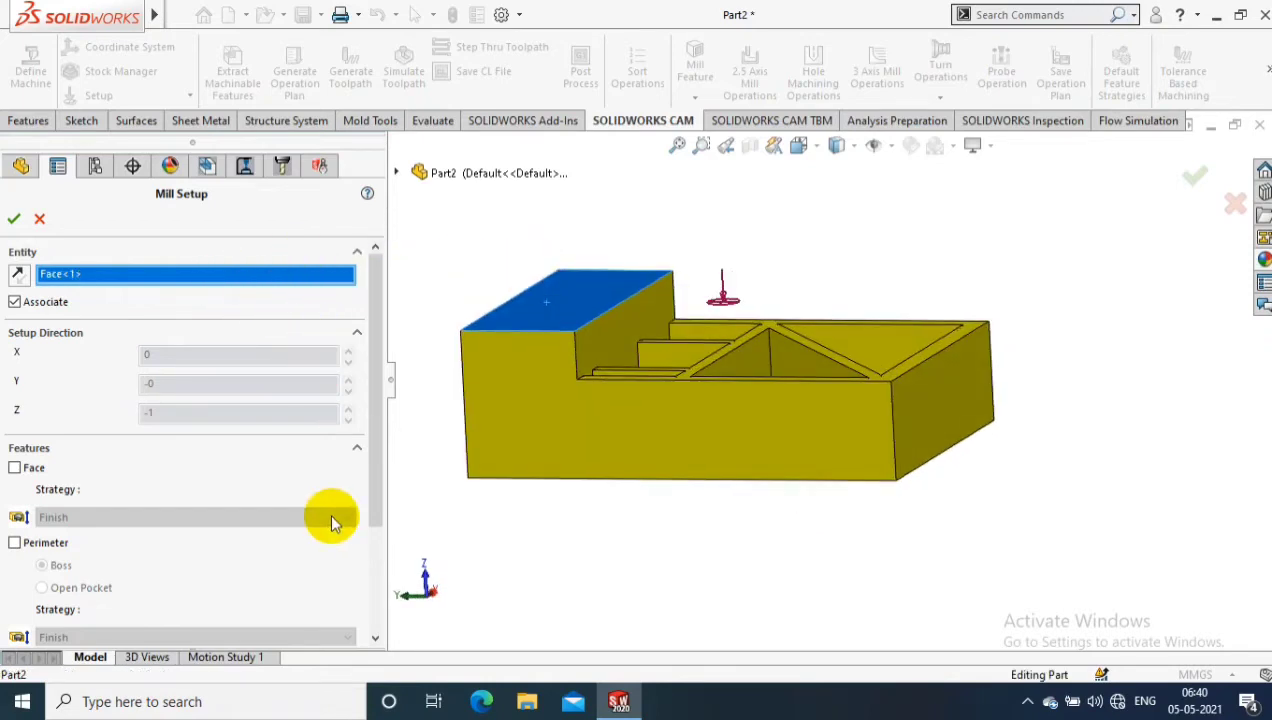
scroll(329, 512, "down", 3)
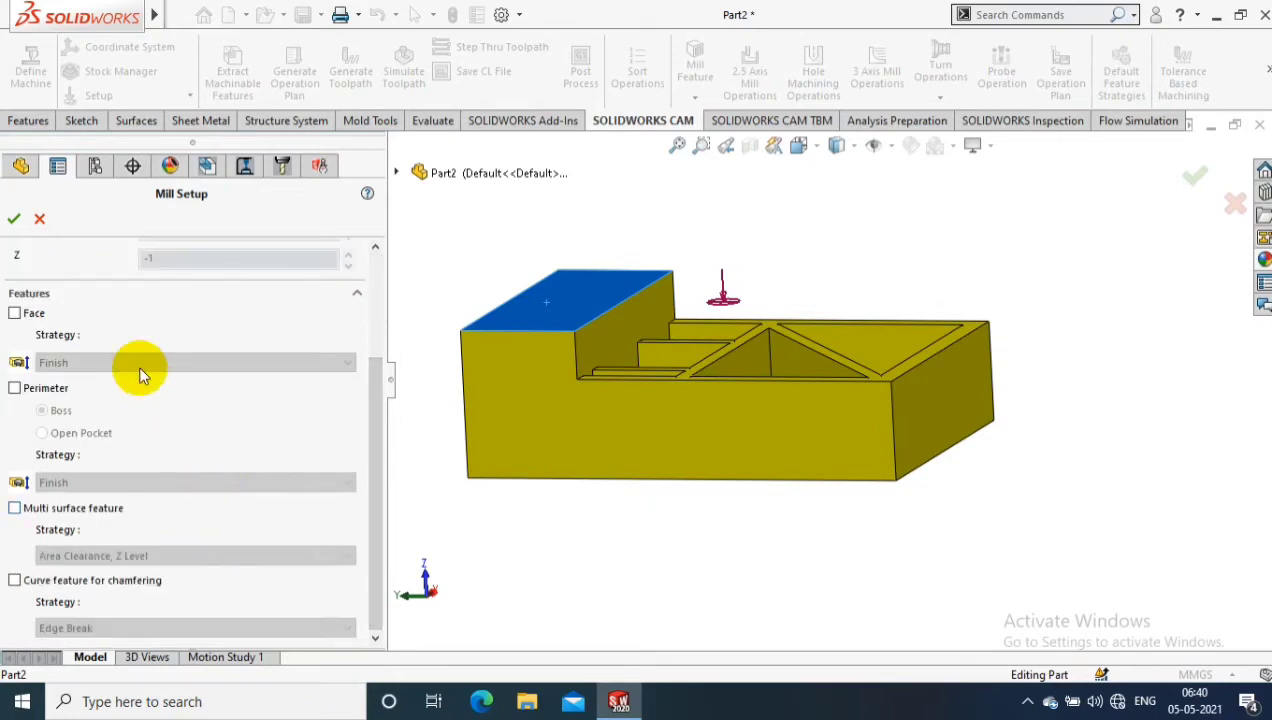
scroll(131, 381, "up", 2)
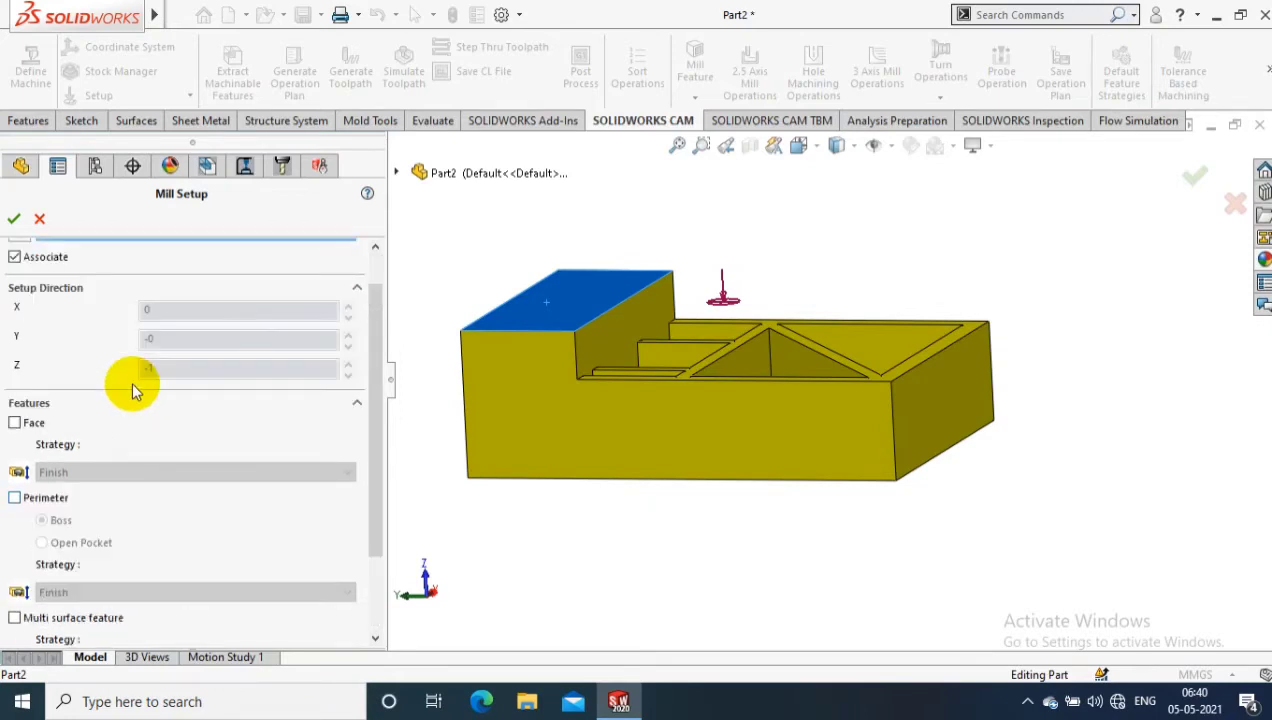
left_click(15, 220)
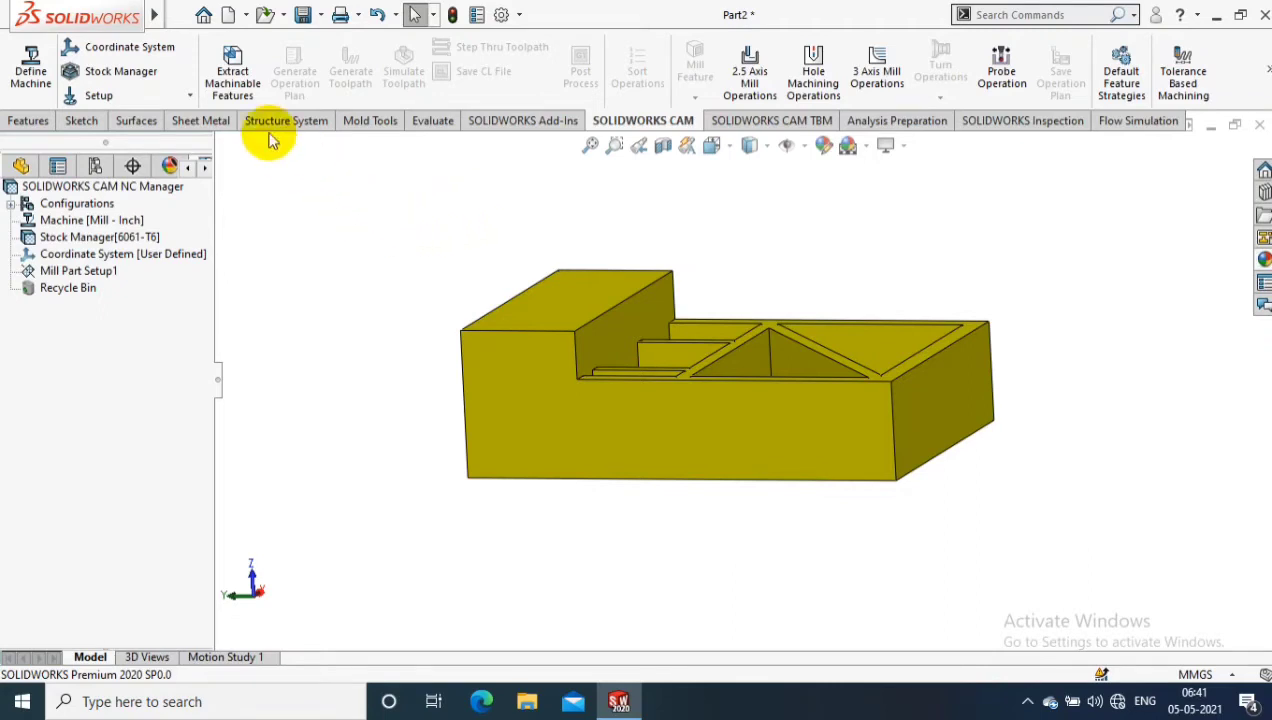
Extract the rectangular slot, three rectangular pockets and two irregular pockets as machinable features
left_click(232, 66)
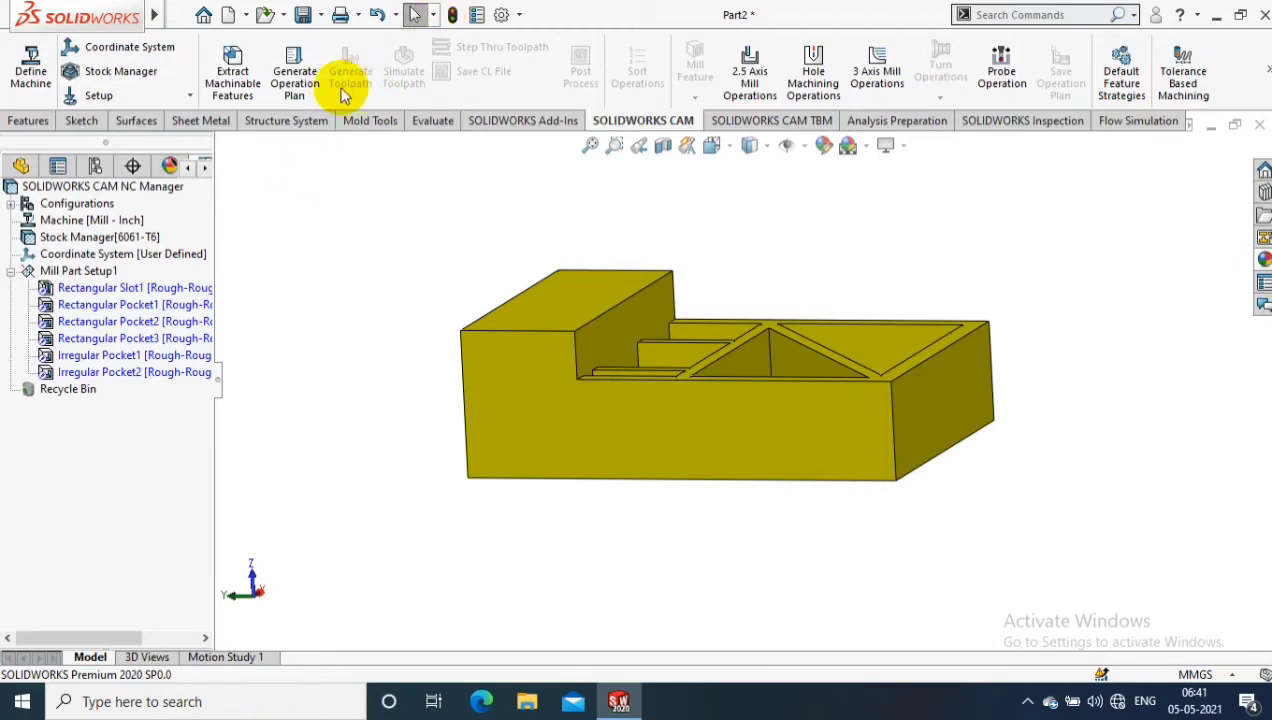
Generate the operation plan and all toolpaths, accepting the 'Previous operation is not machined' warning
left_click(322, 88)
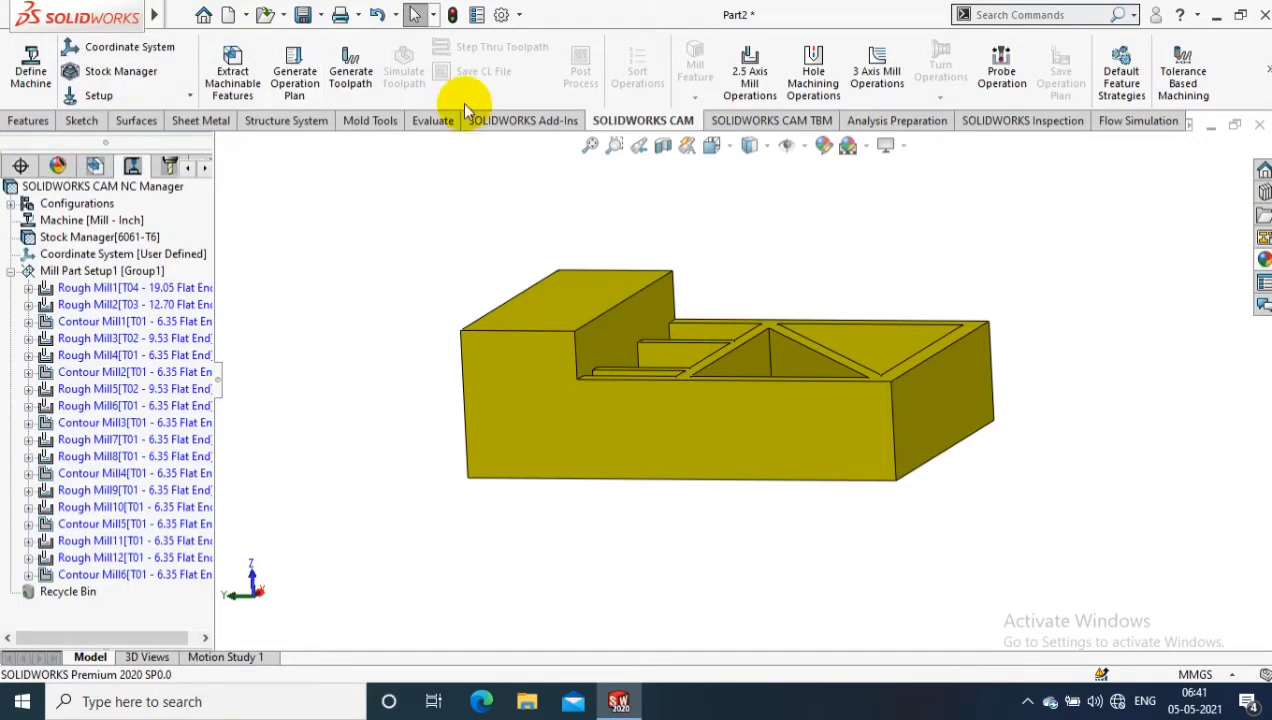
middle_click_drag(673, 256, 686, 280)
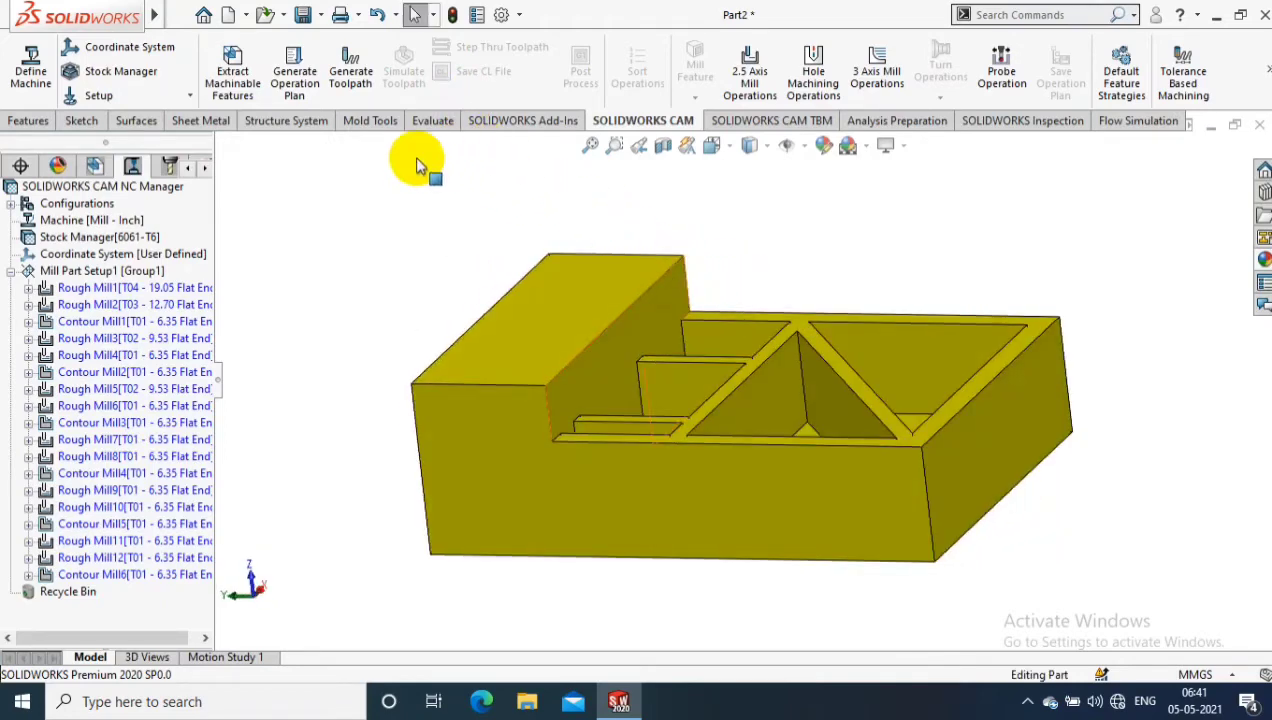
left_click(347, 80)
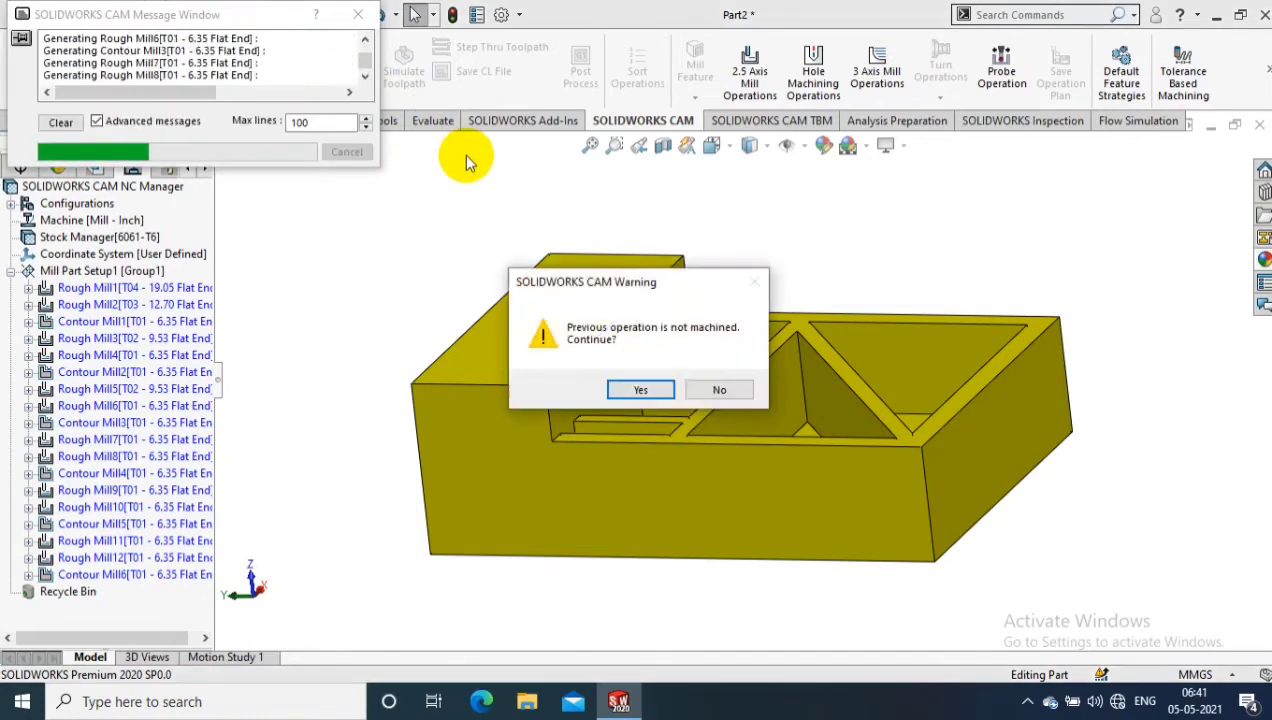
left_click(650, 390)
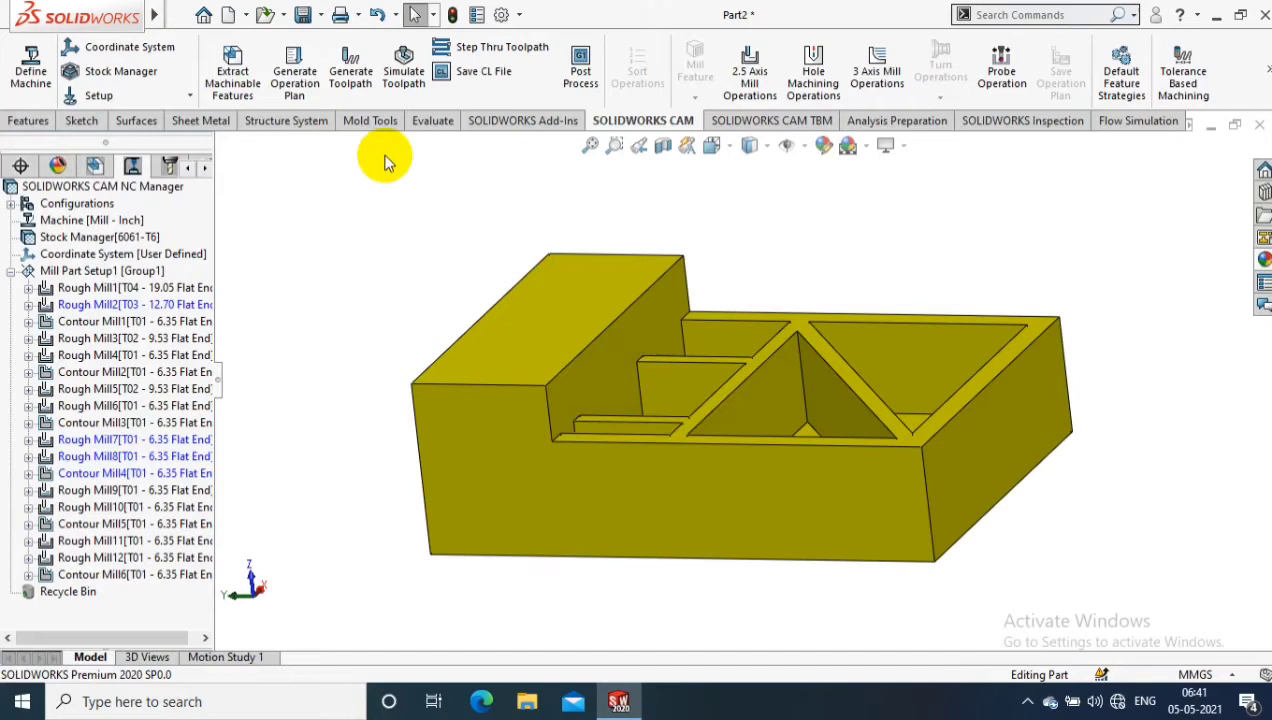
left_click(404, 78)
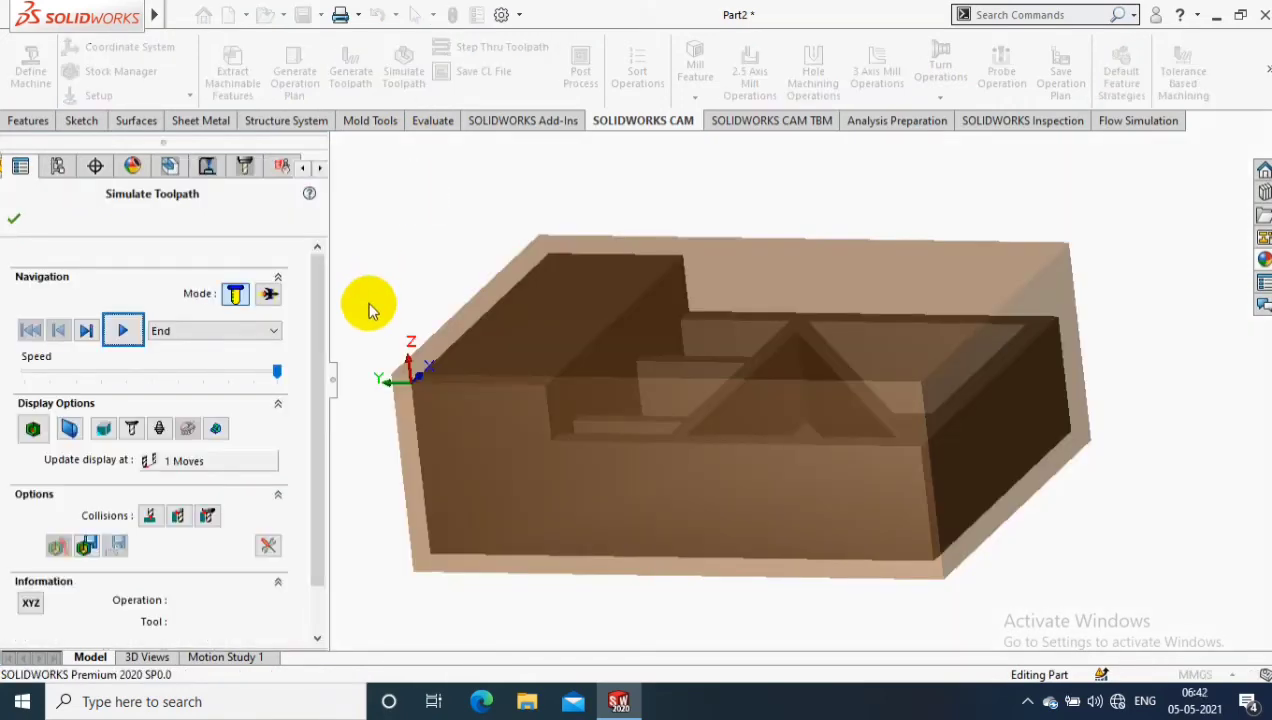
Watch the simulation machine the pockets through Rough Mill12 to Contour Mill6 with T01 - 6.35 Flat End
left_click_drag(318, 345, 316, 420)
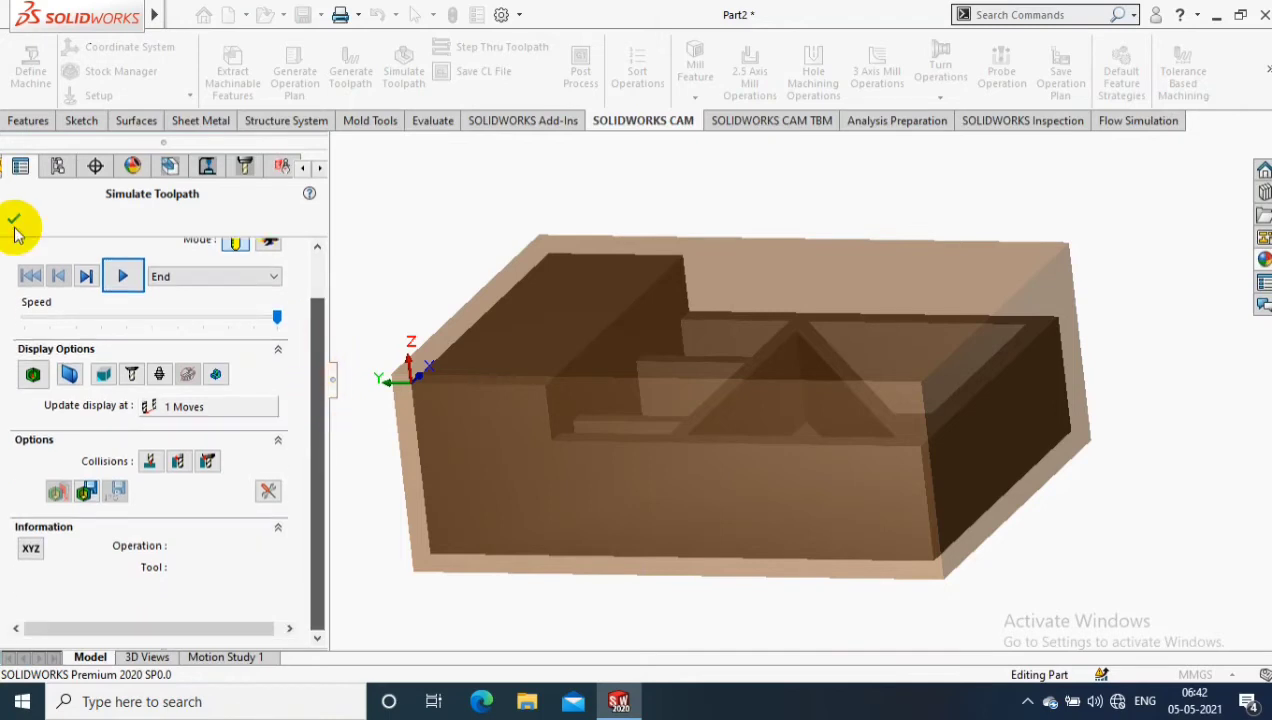
scroll(14, 230, "up", 2)
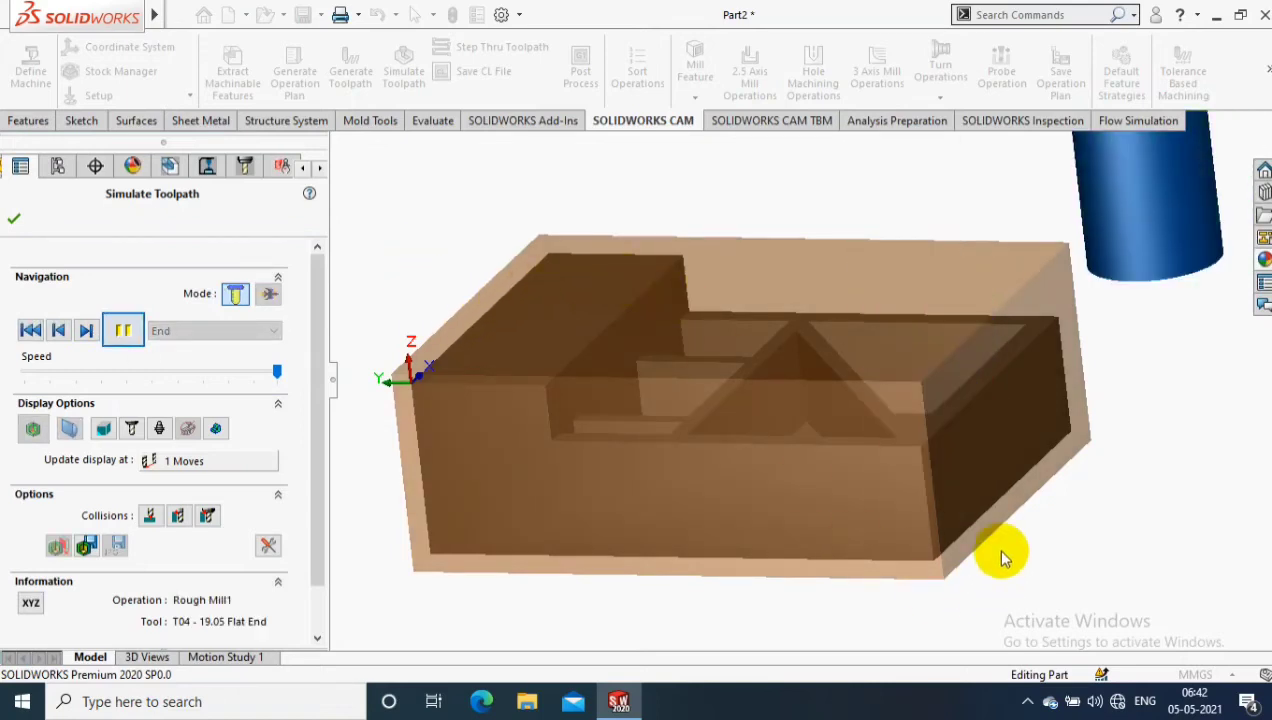
scroll(995, 536, "up", 4)
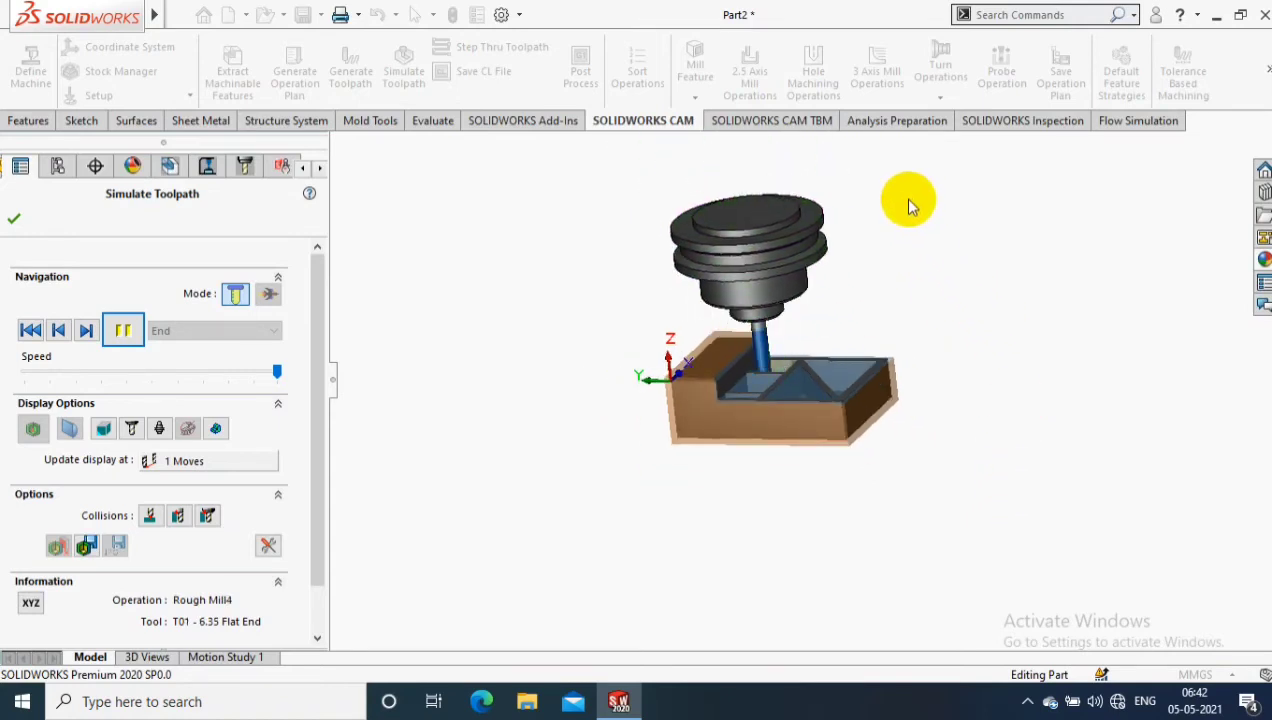
scroll(849, 156, "down", 2)
scroll(855, 250, "down", 2)
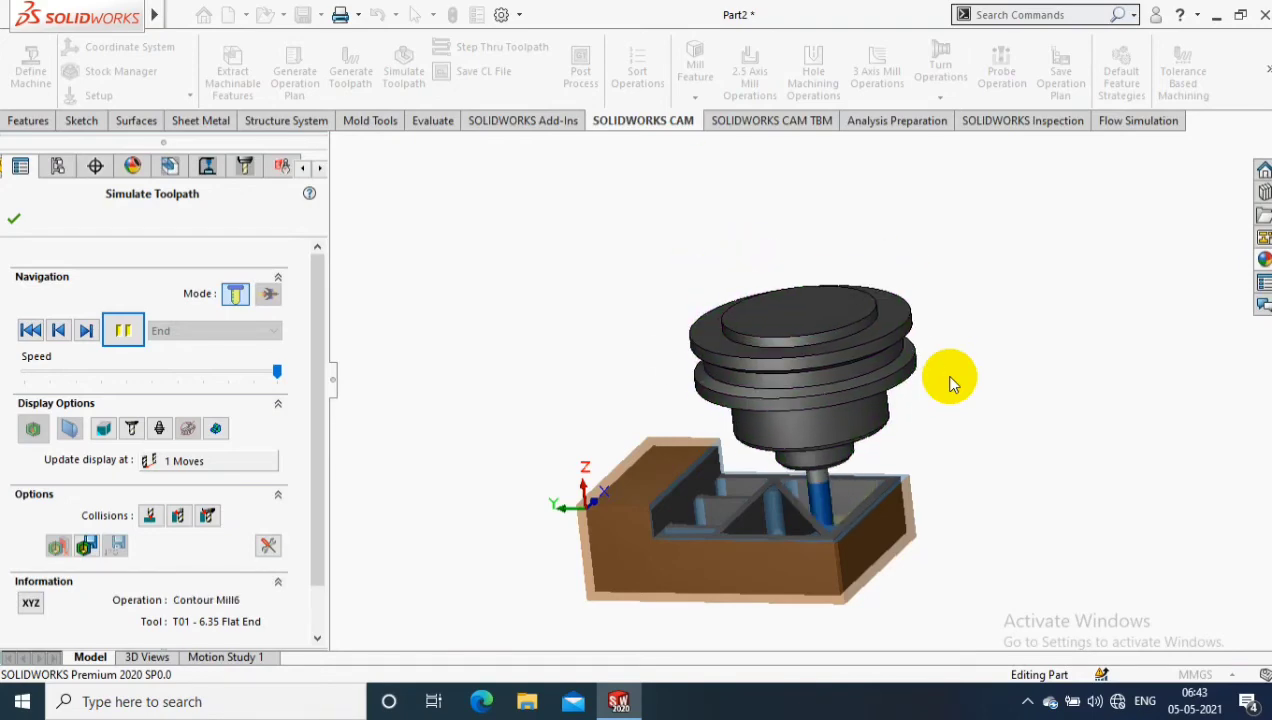
Close the simulation and save the post output as Part2, M3Axis-Tutorial (*.txt), on the Desktop
key("Escape")
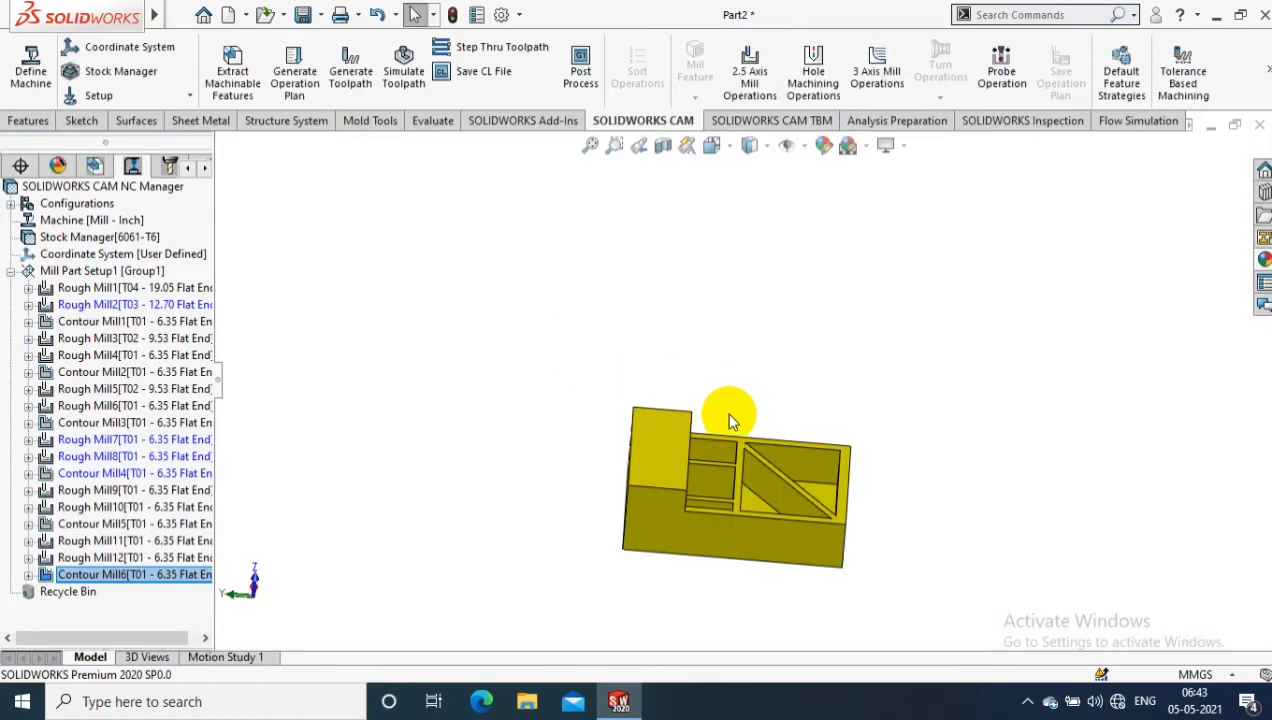
middle_click_drag(727, 411, 577, 360)
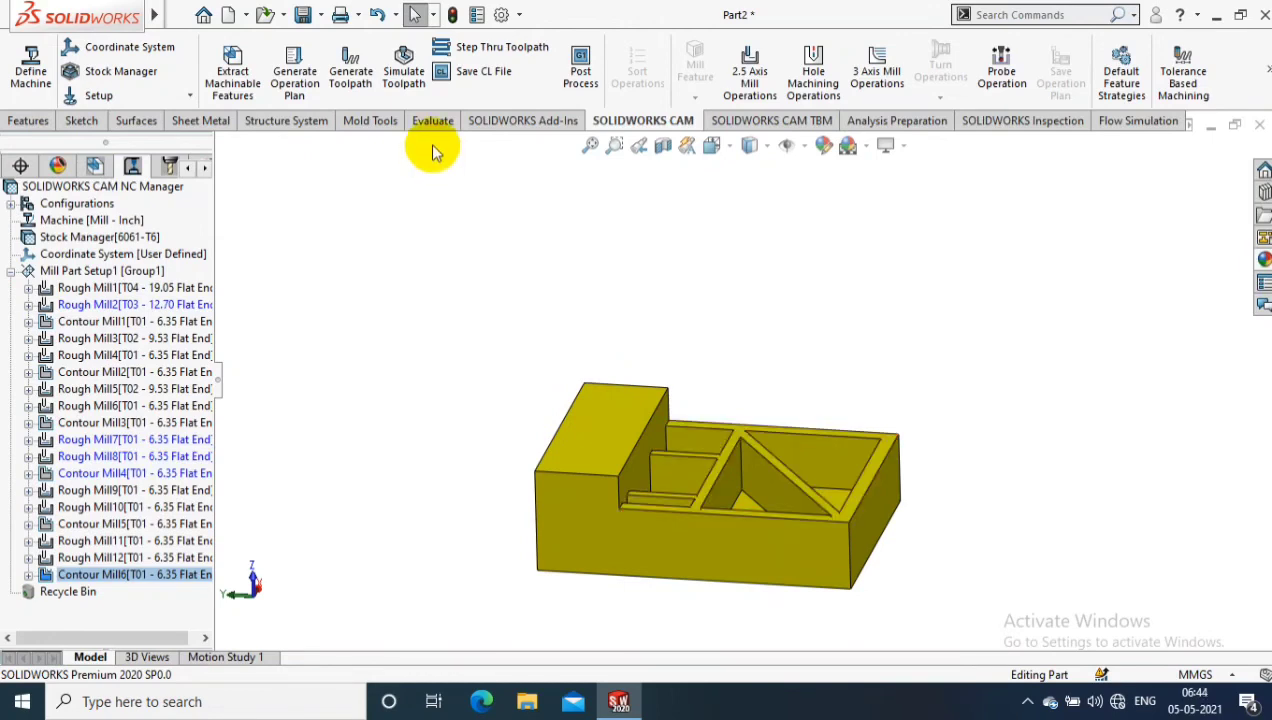
left_click(580, 68)
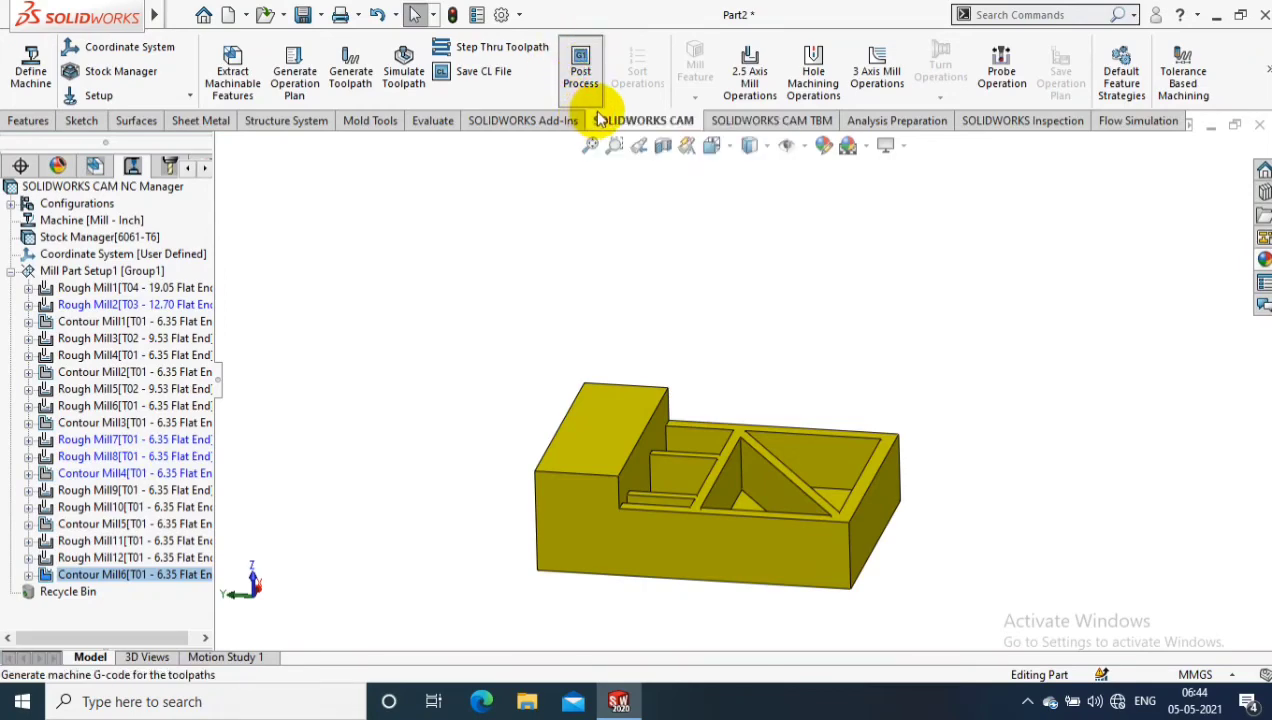
left_click(582, 80)
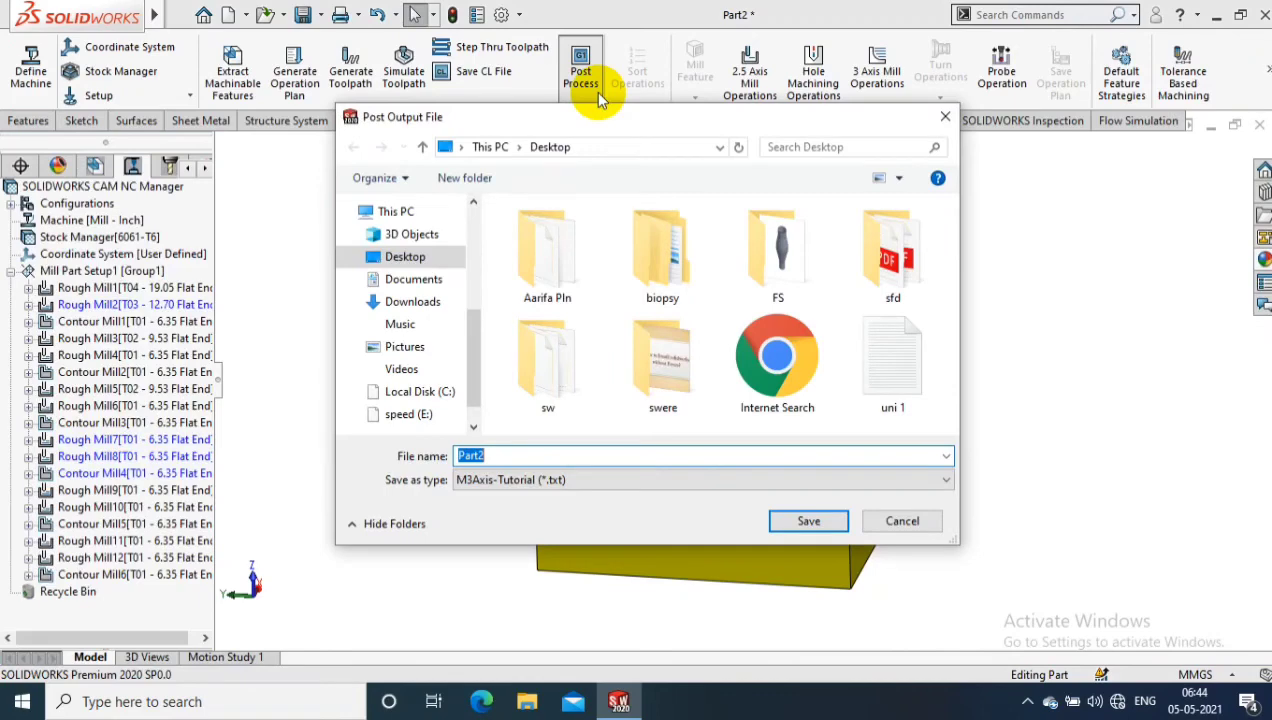
left_click(806, 524)
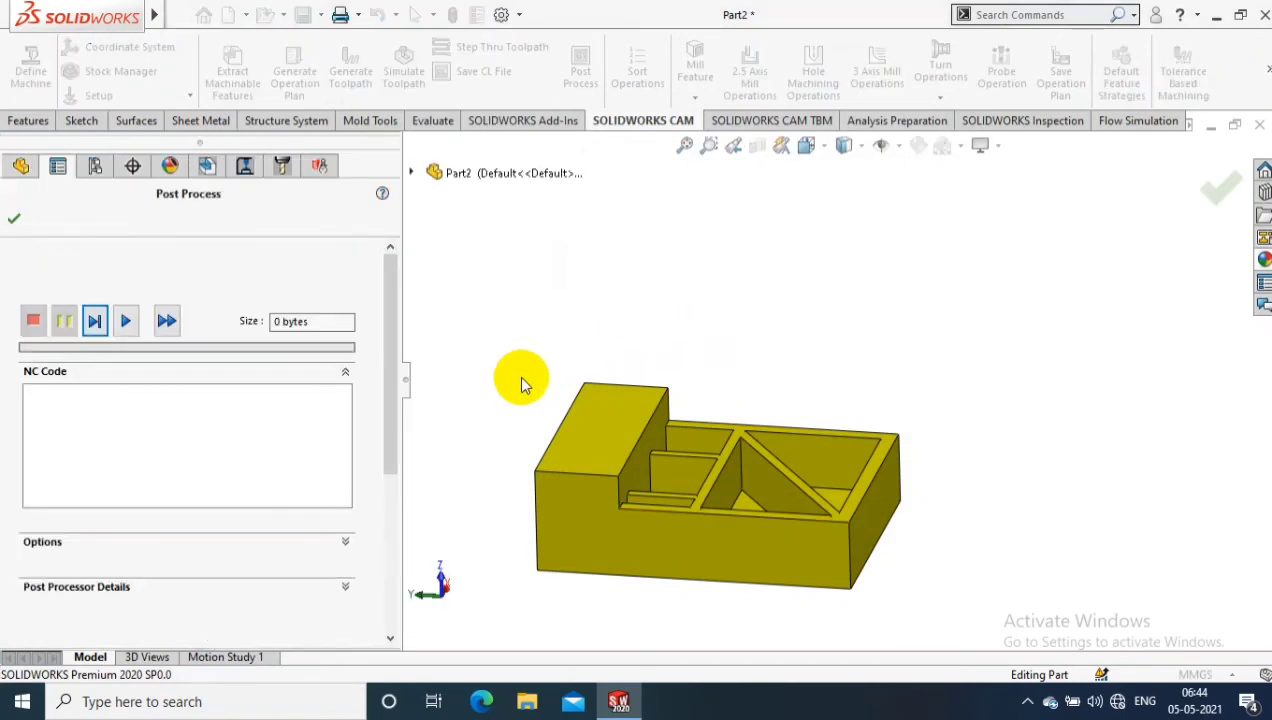
Generate the 27.46 KB NC code and review its tool list and post-processing options
left_click(125, 320)
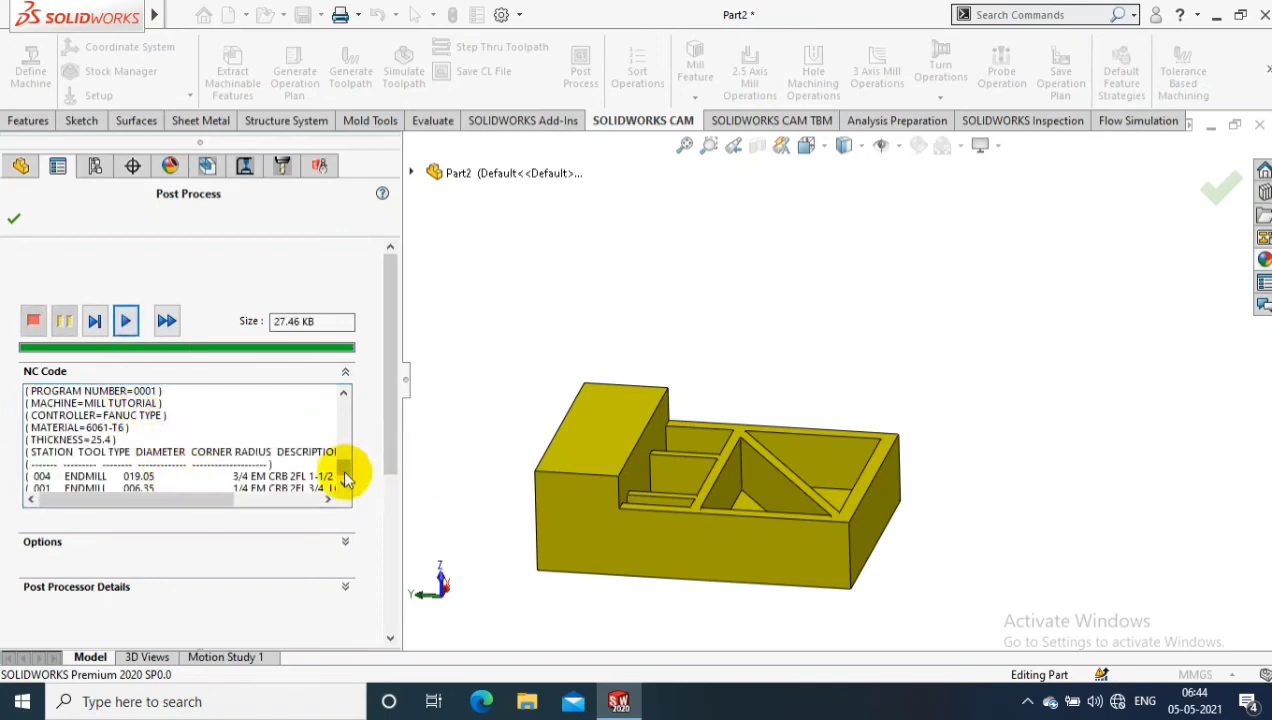
left_click_drag(343, 477, 347, 552)
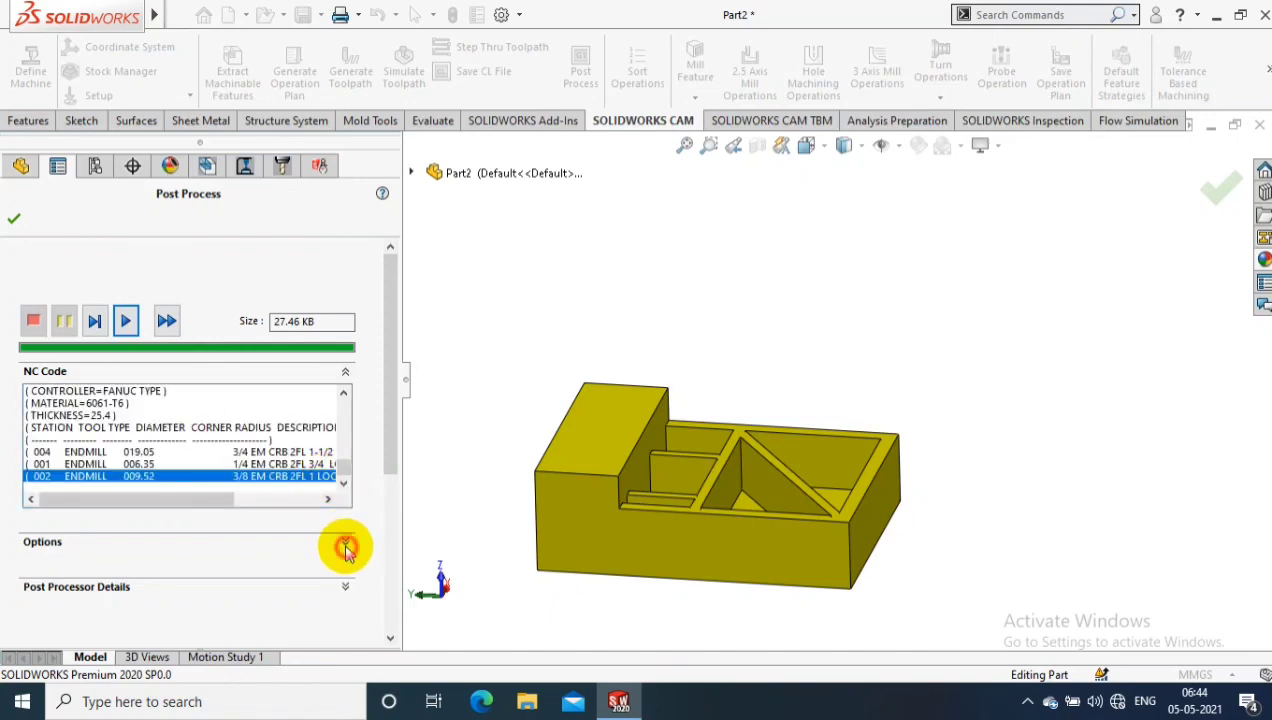
left_click(346, 546)
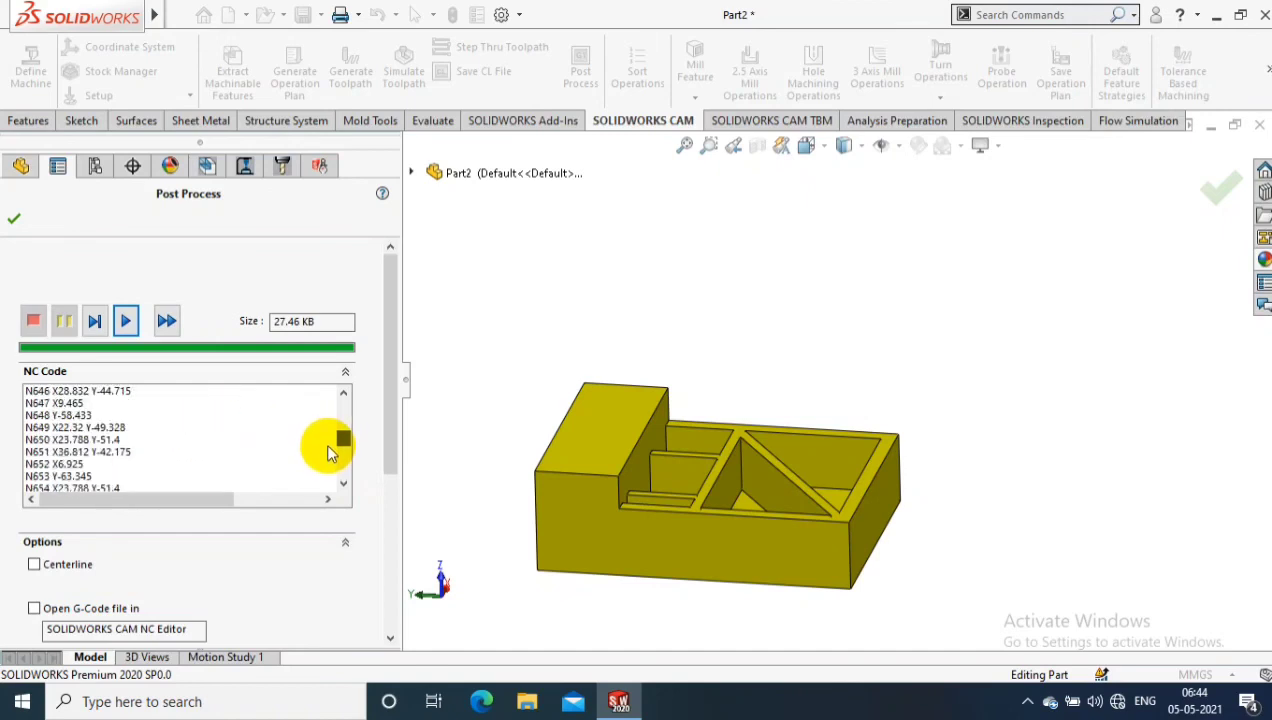
left_click(334, 476)
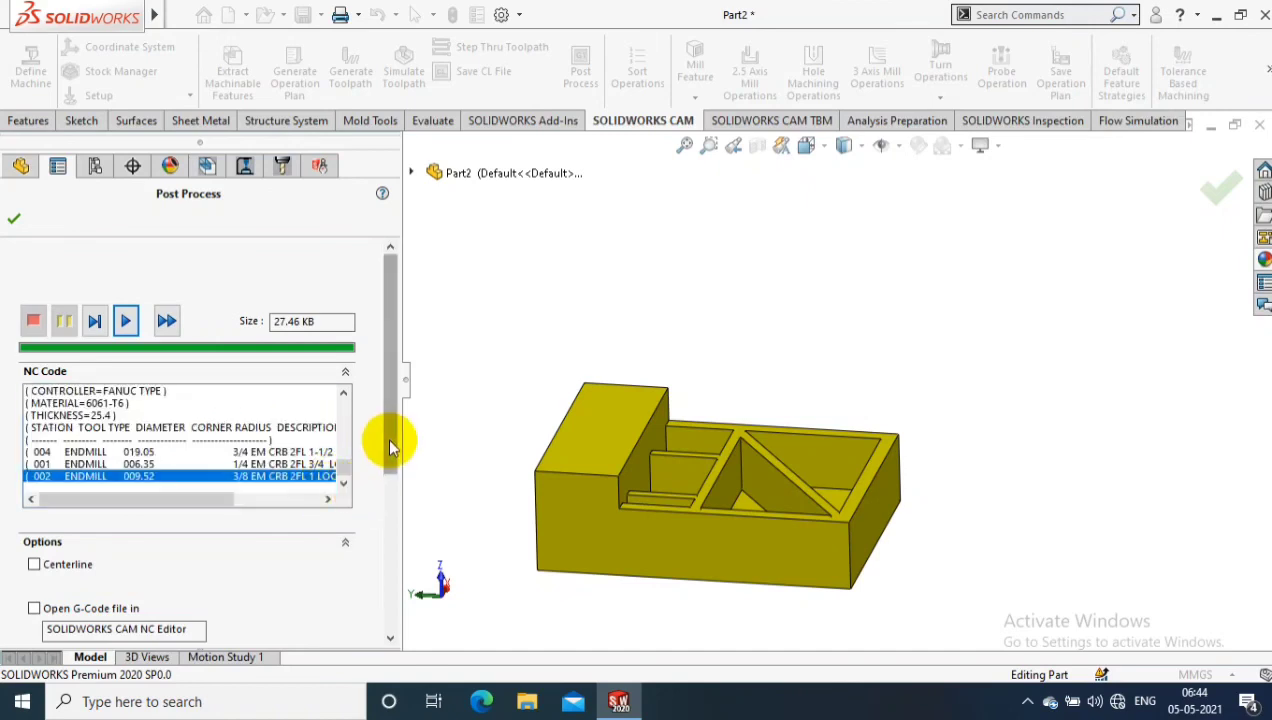